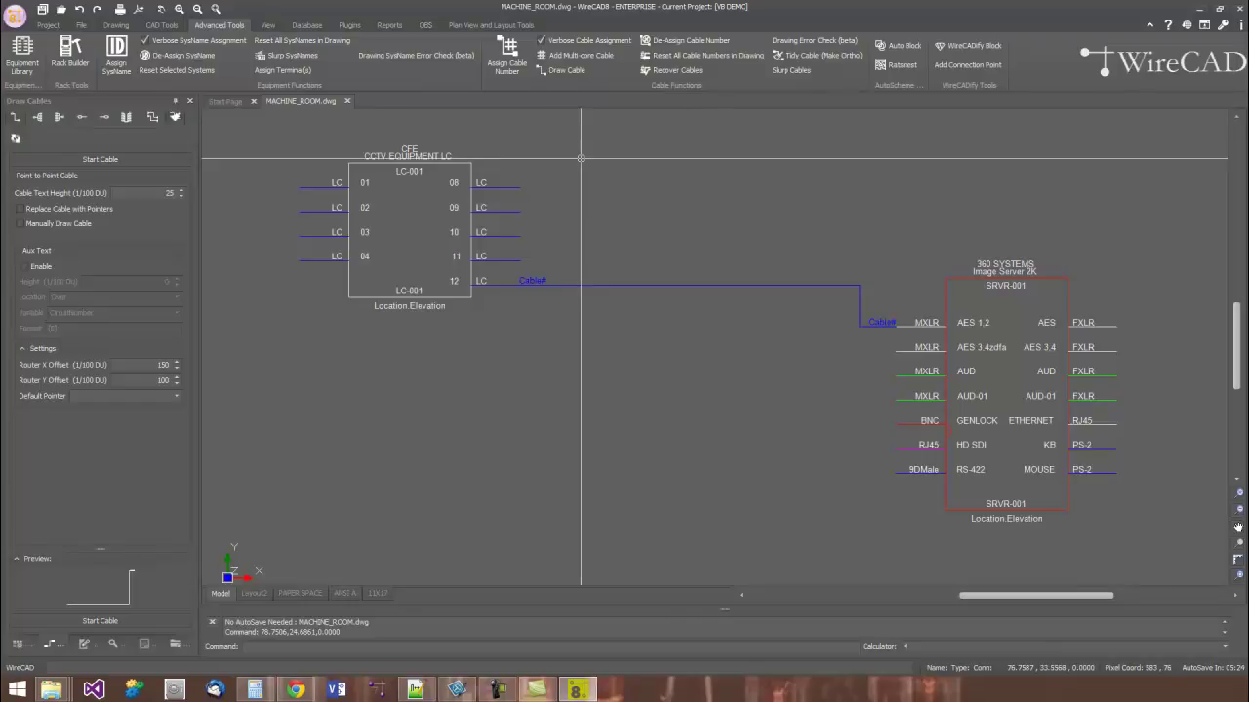
Assign cable number FC-1004- to the cable between LC-001 port 12 and the SRVR-001 AES 1,2 port.
left_click(597, 288)
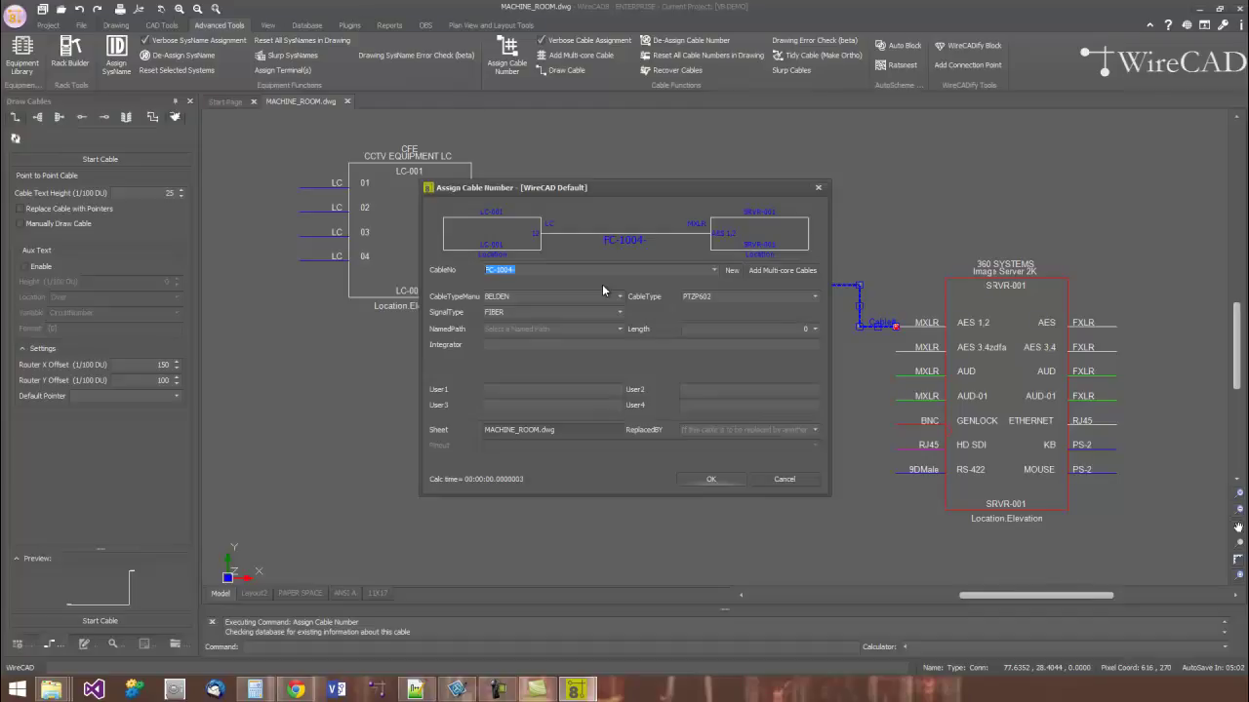
left_click(707, 480)
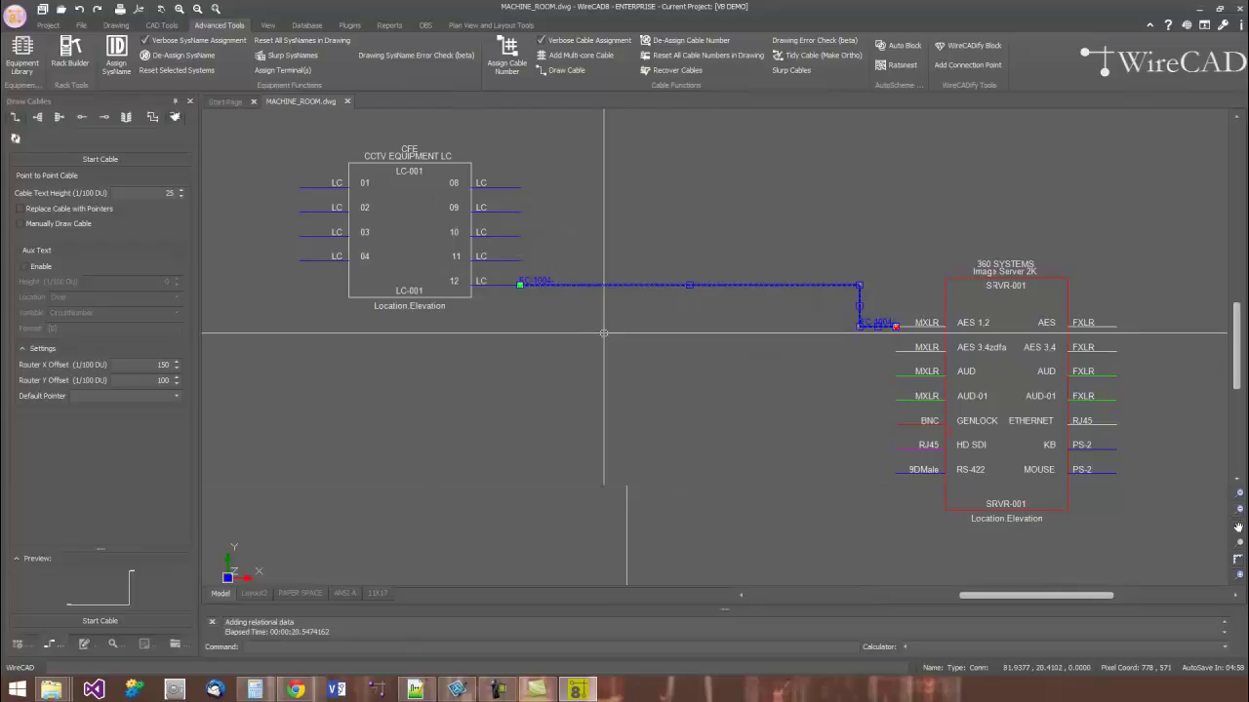
scroll(557, 328, "up", 3)
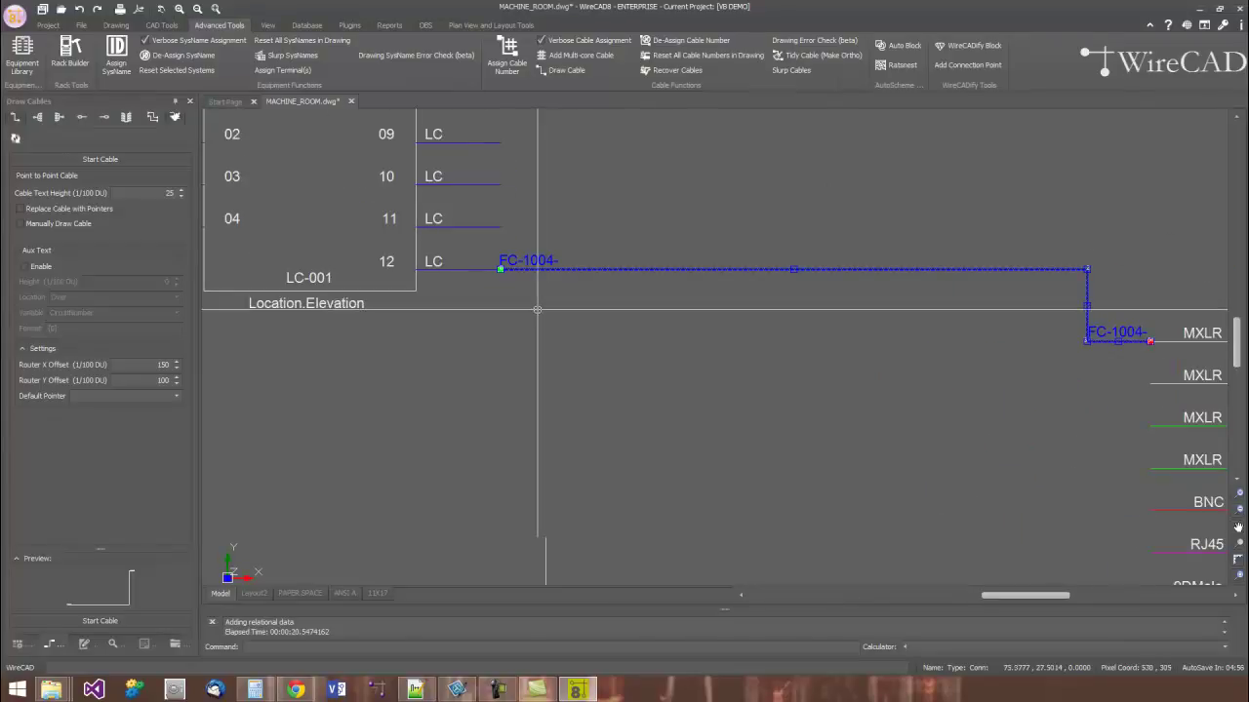
Open the project's Cables database to review the assigned cable numbers.
left_click(17, 644)
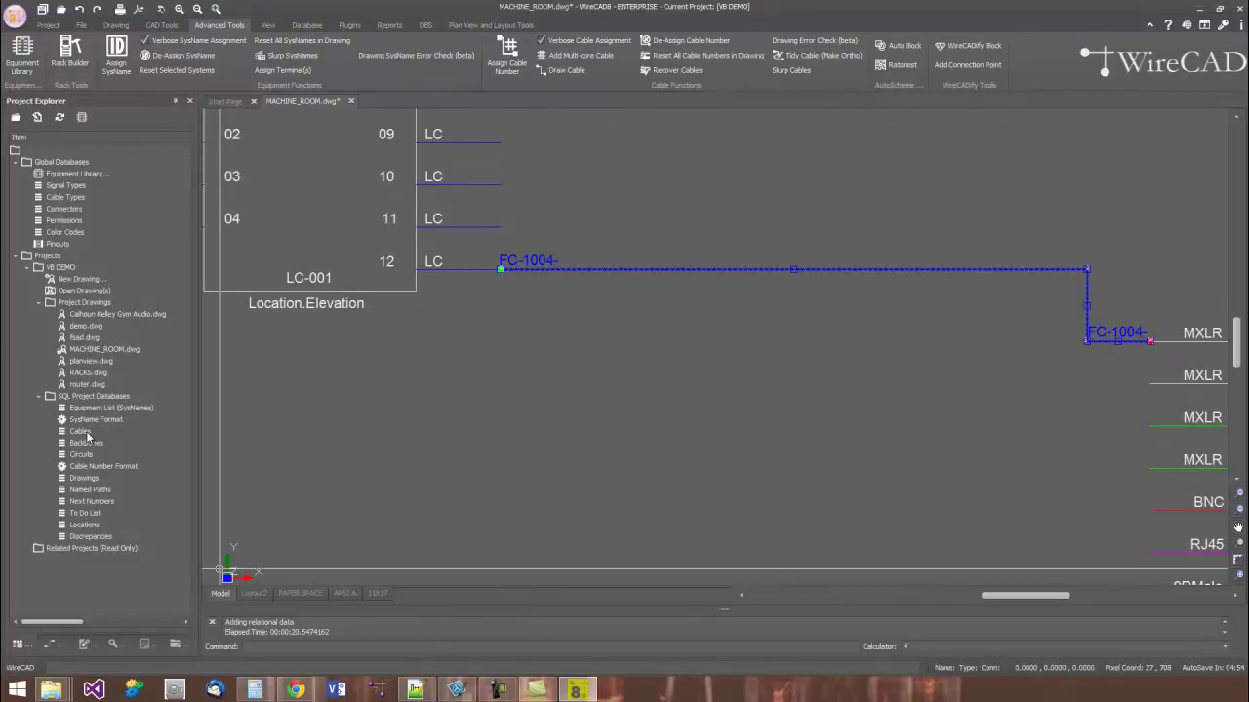
double_click(85, 431)
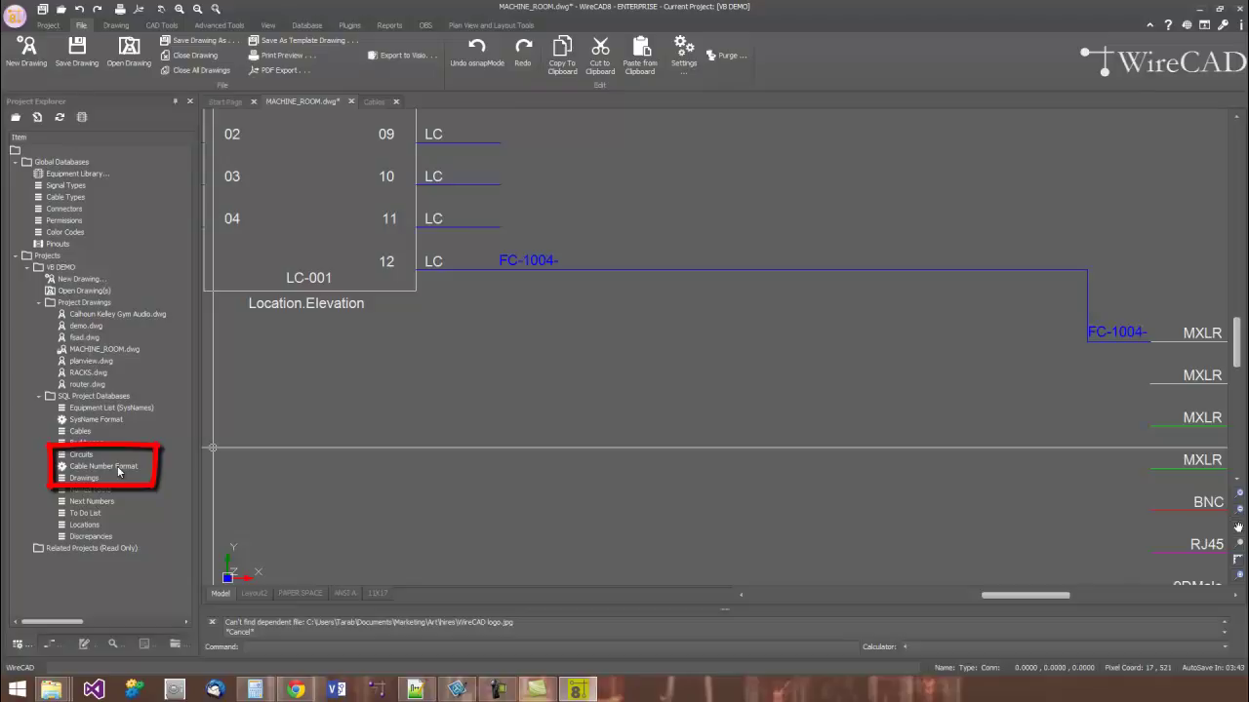
Examine the WireCAD Default cable number format and the signal types, closing the format details without changes.
double_click(104, 467)
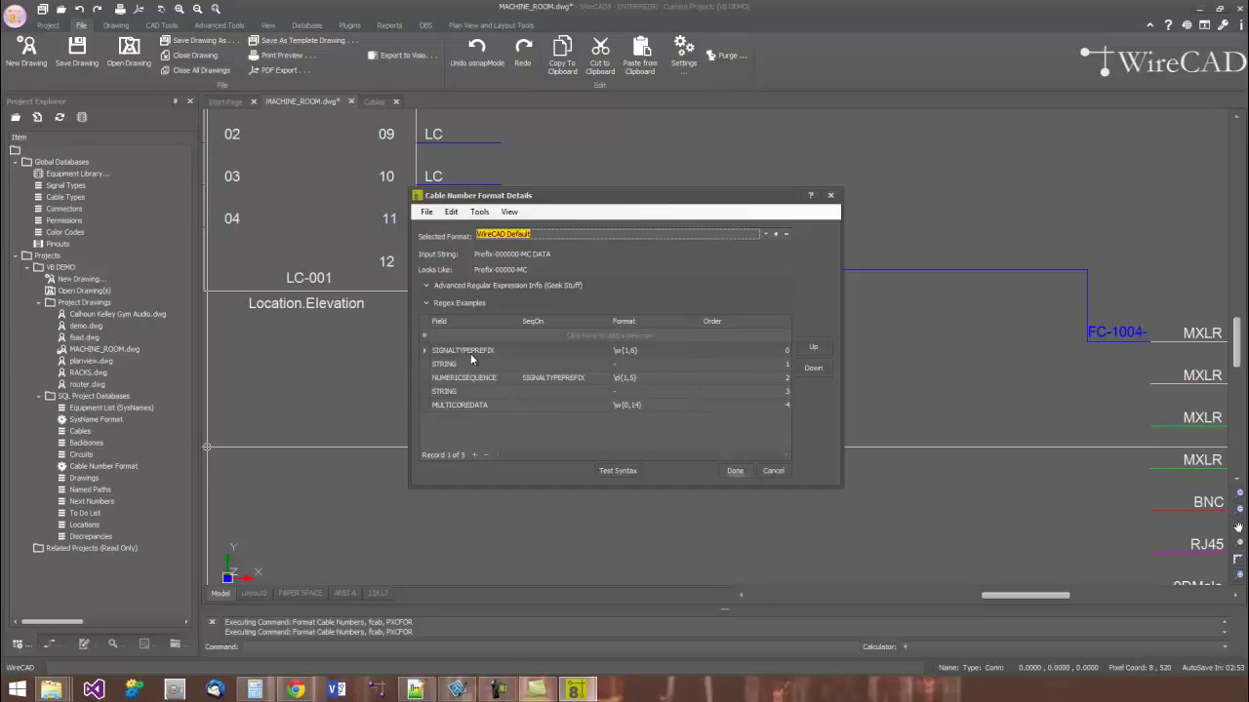
left_click(781, 474)
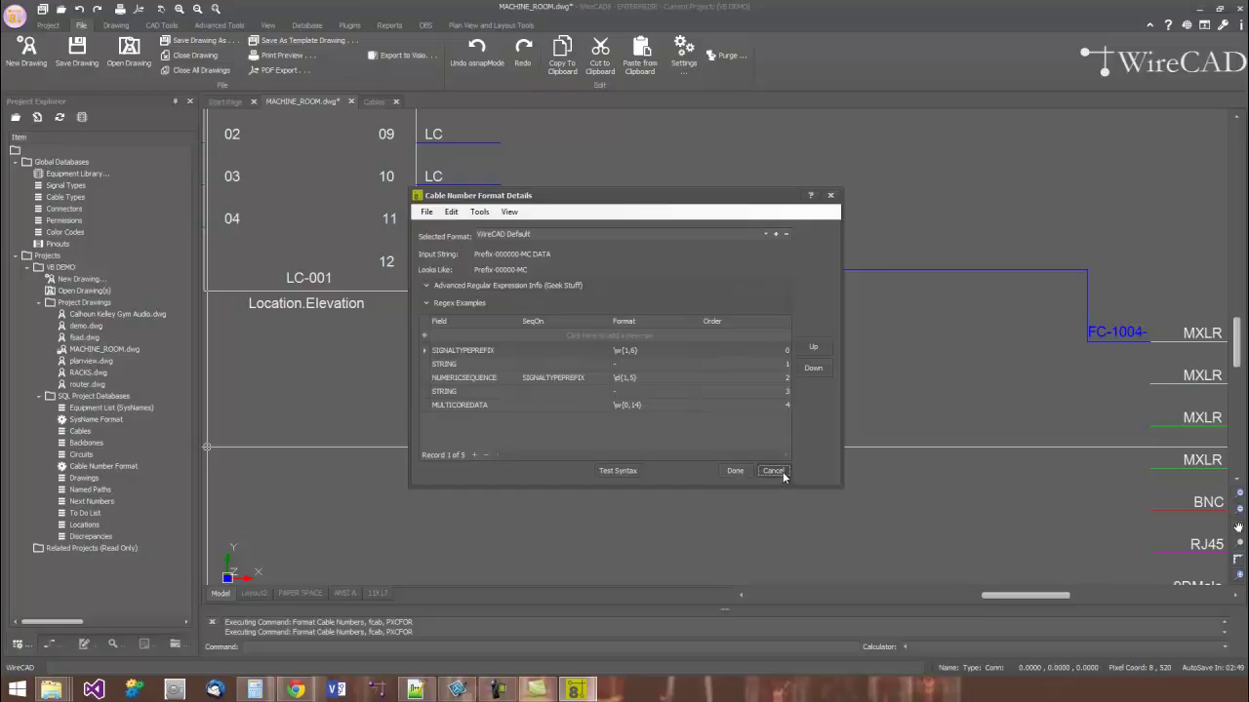
double_click(71, 186)
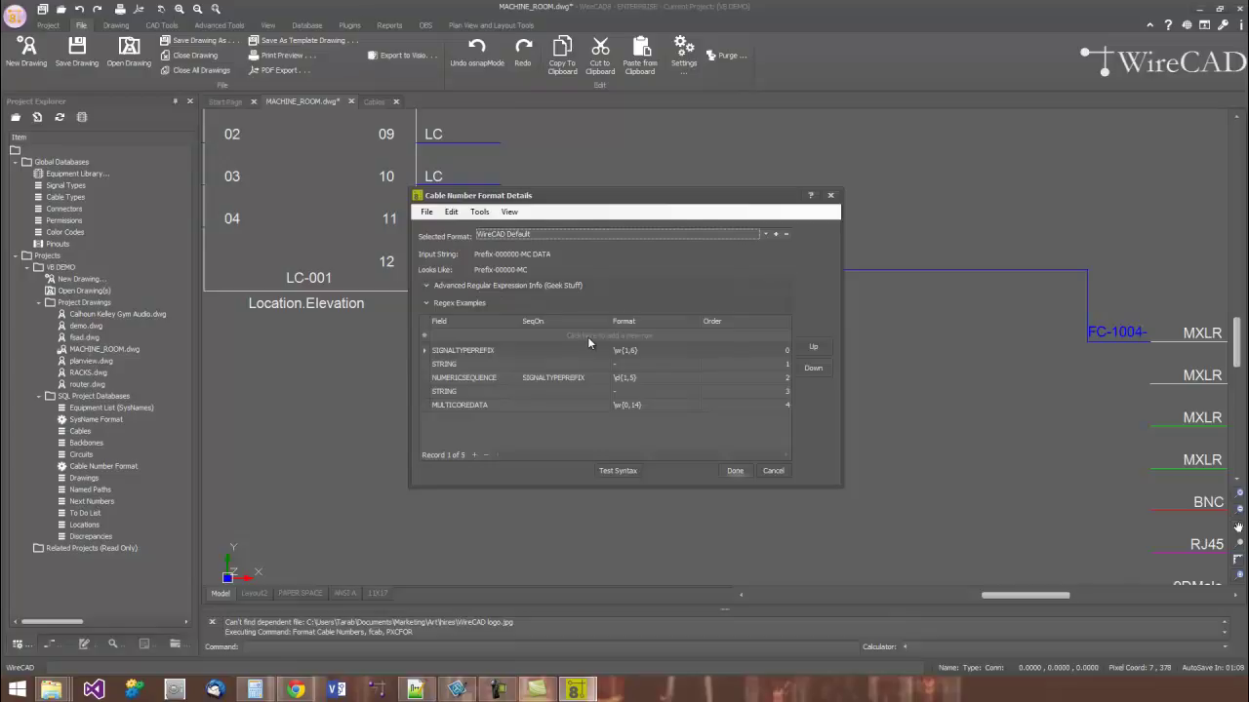
left_click(773, 472)
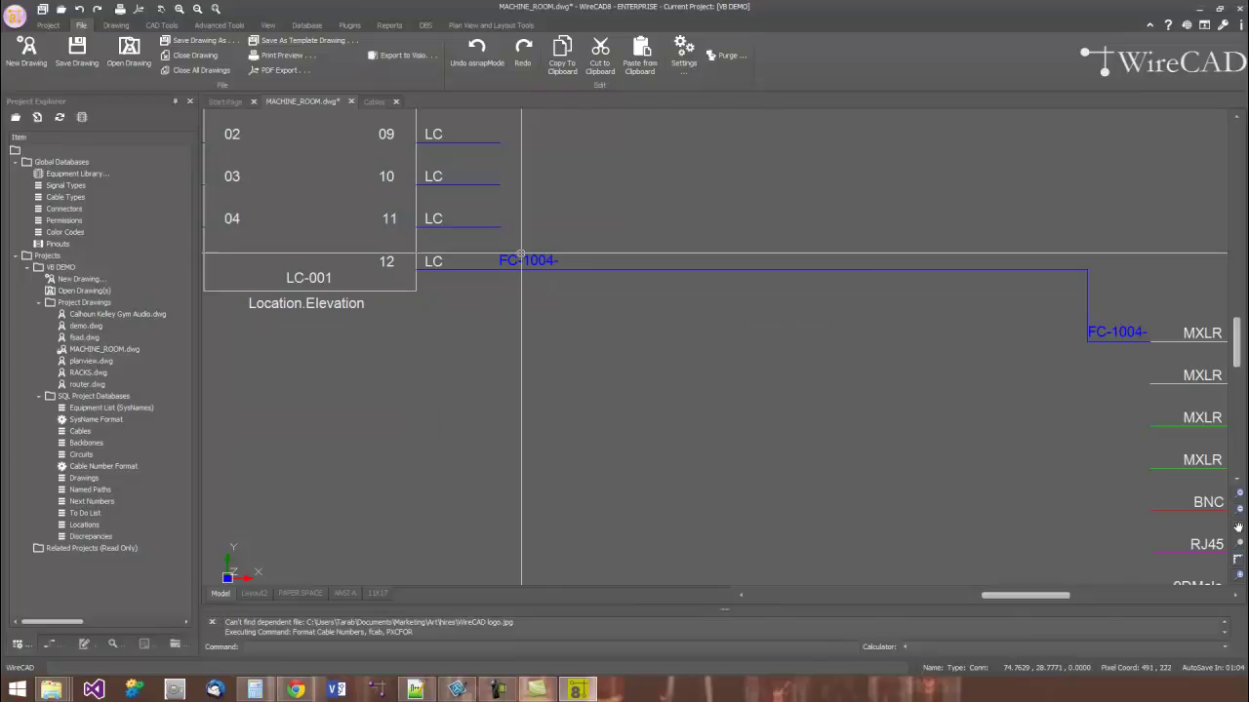
Open the project's Next Numbers table and select the FC sequence key.
left_click(489, 263)
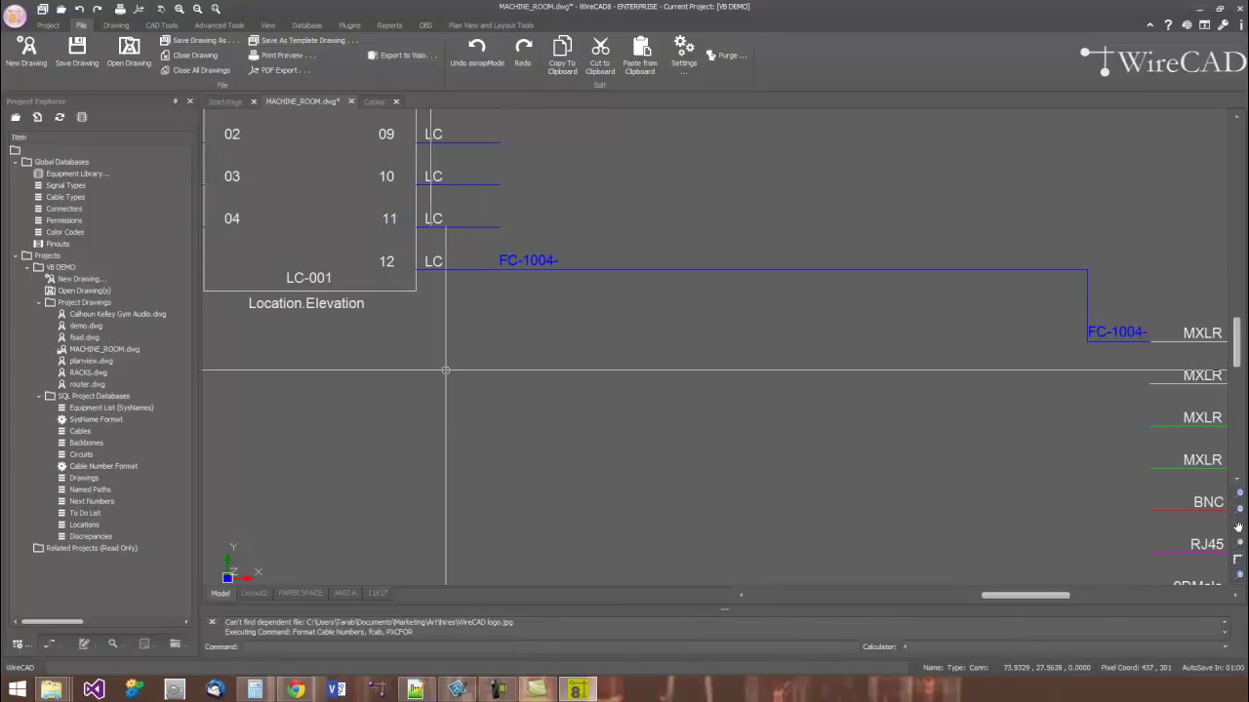
double_click(101, 501)
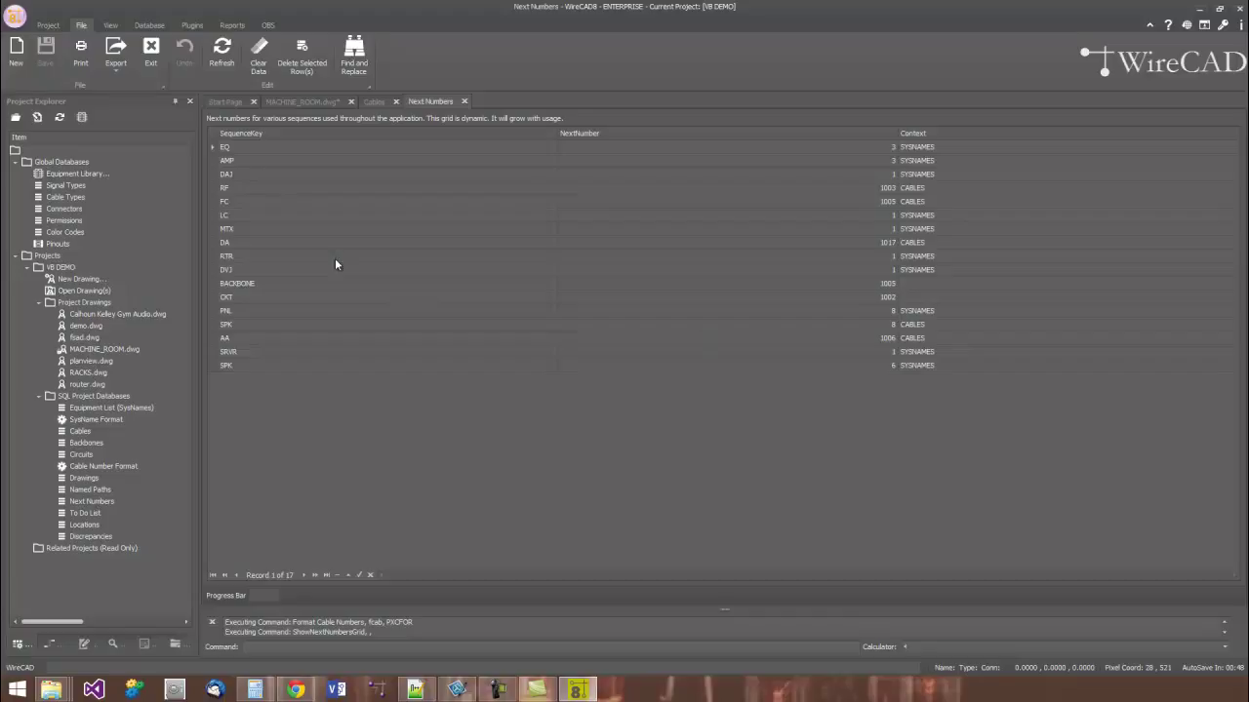
left_click(234, 202)
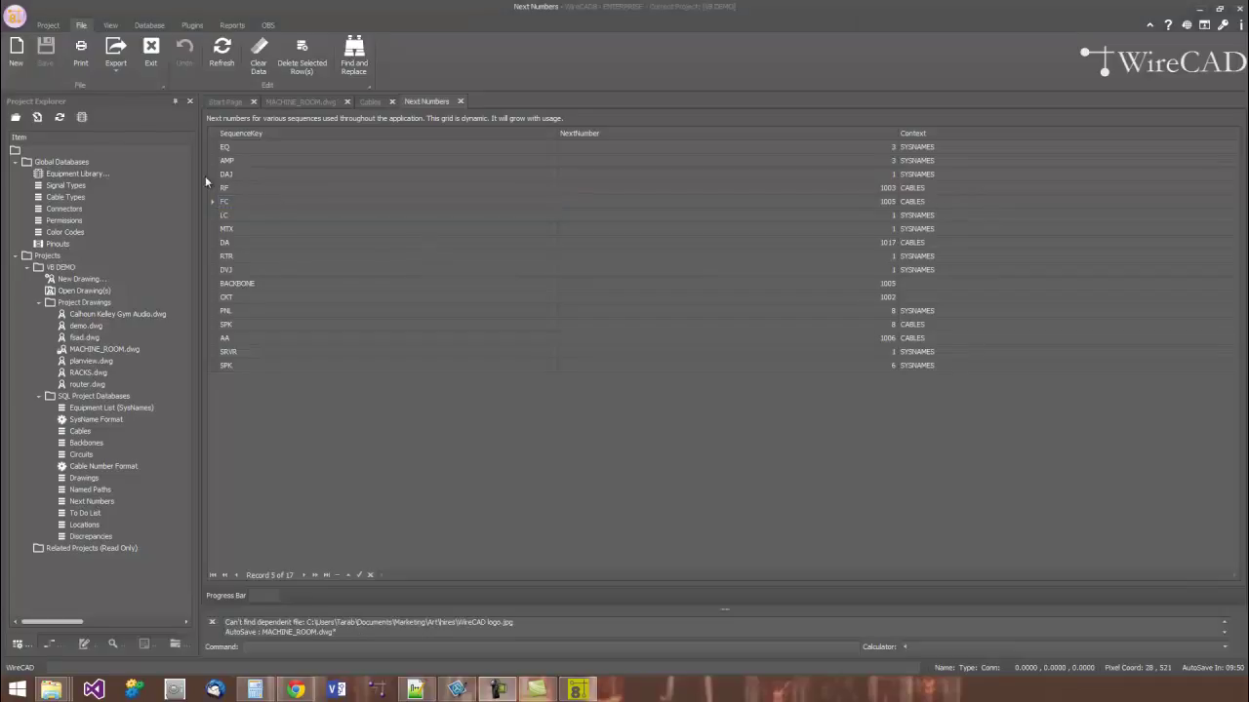
Check the Starting Cable Number in the basic project settings and close the settings without saving.
left_click(16, 17)
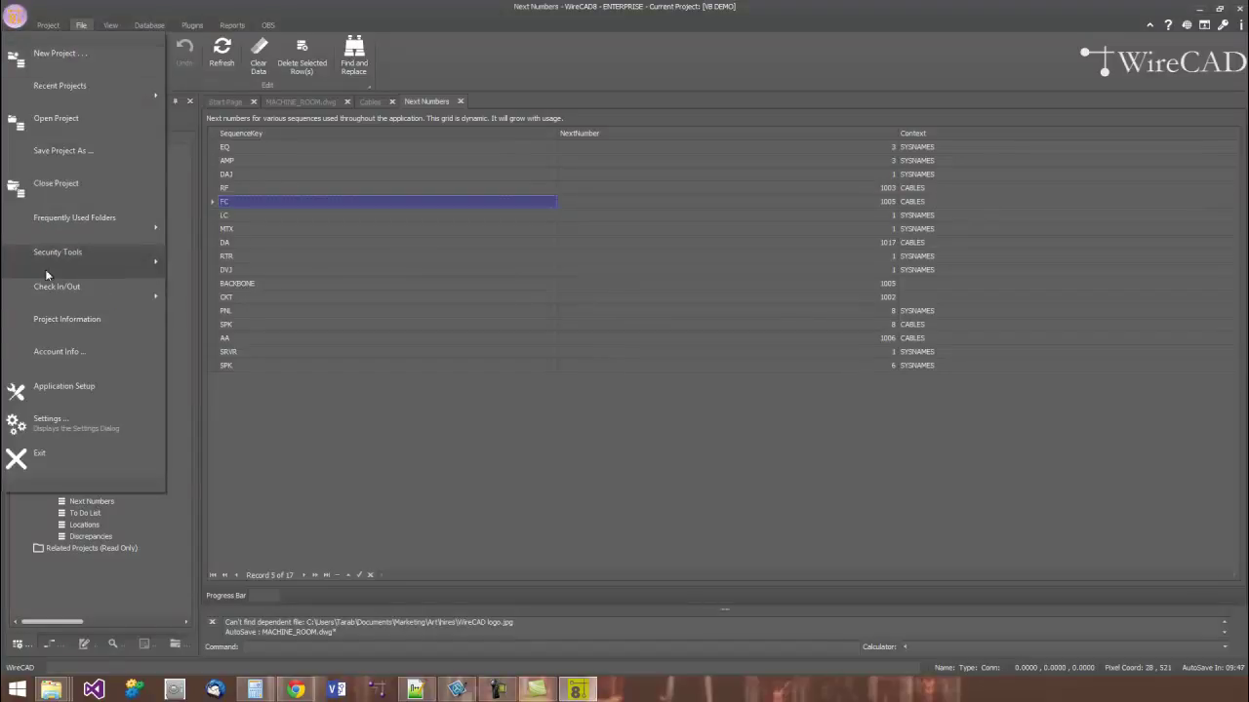
left_click(67, 425)
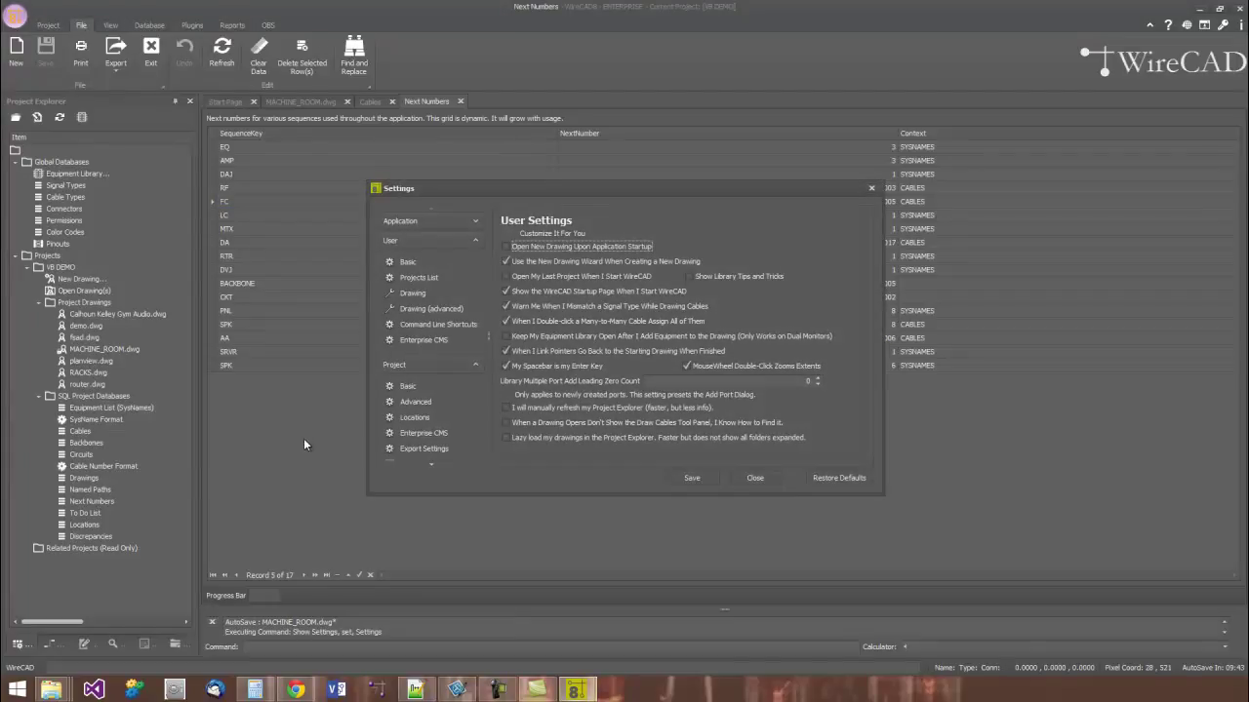
left_click(408, 391)
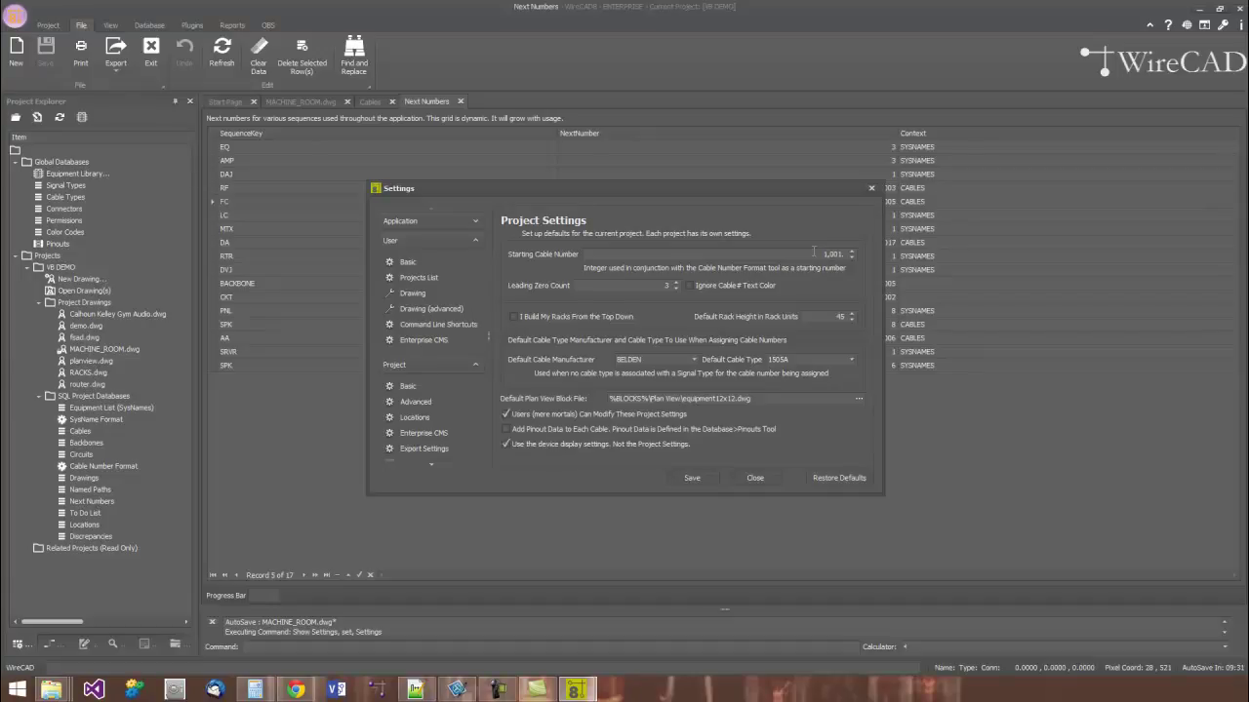
left_click(755, 478)
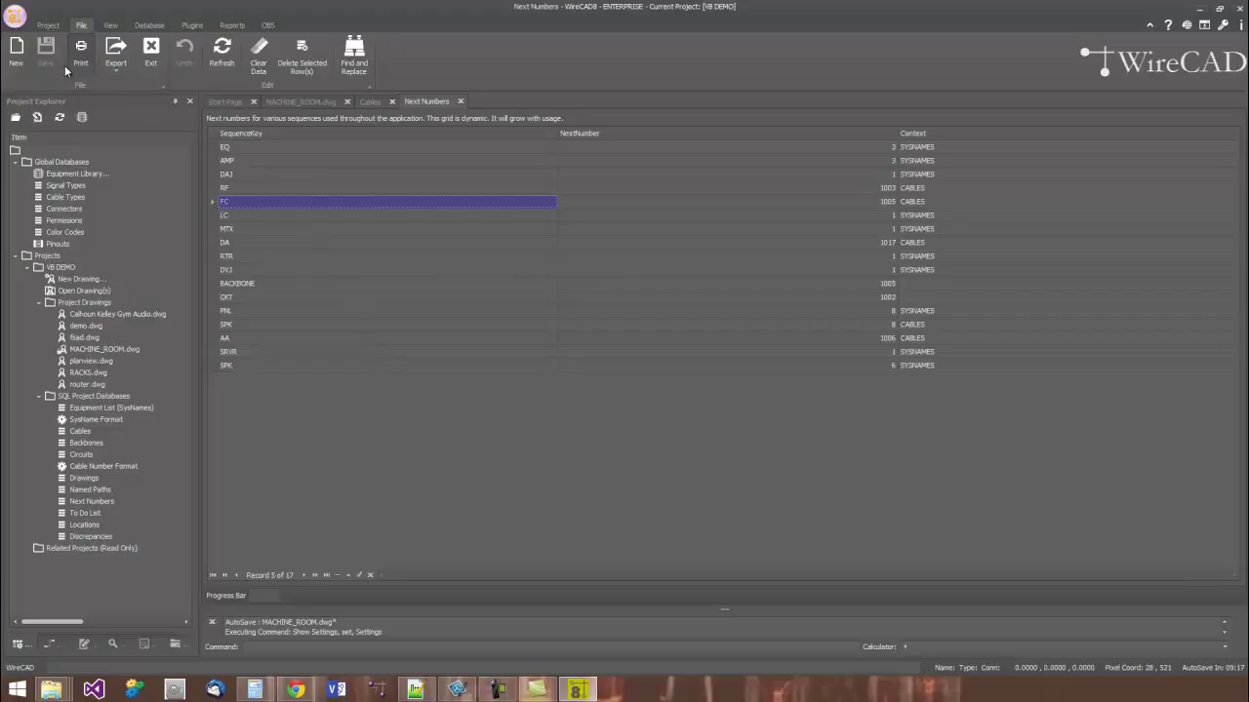
View the entry form for a new next number, then cancel it without adding a sequence key.
left_click(16, 51)
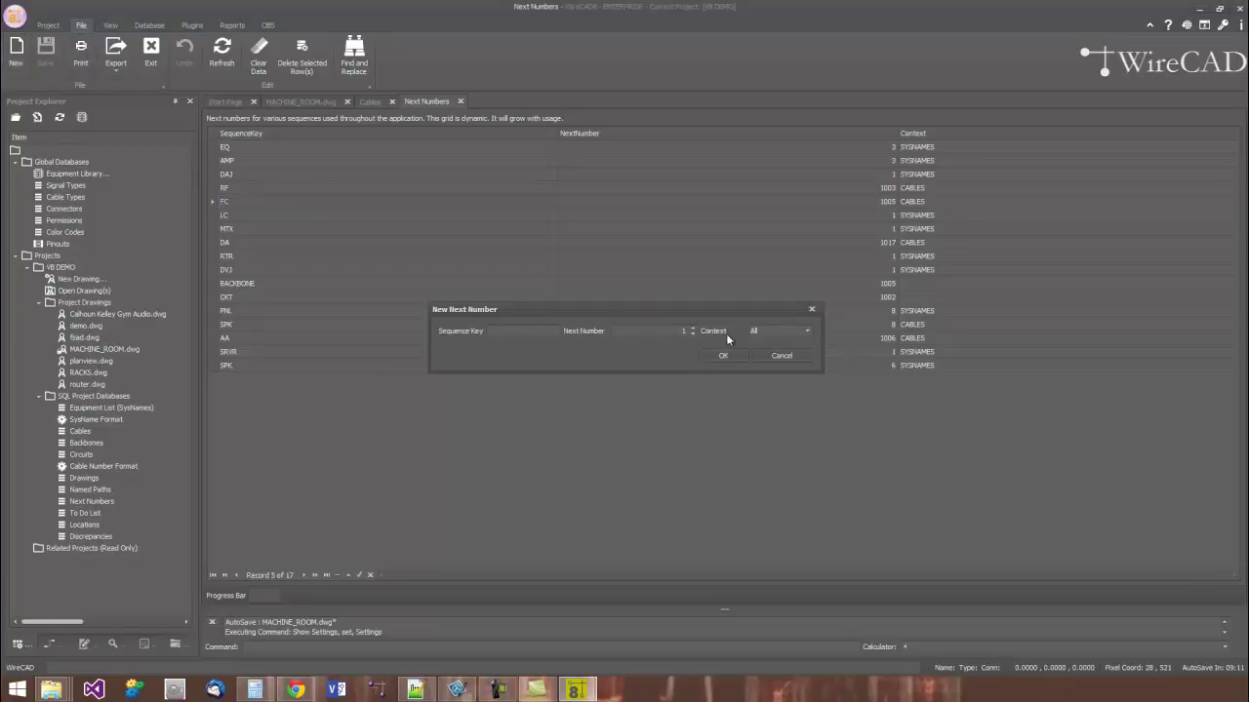
left_click(781, 356)
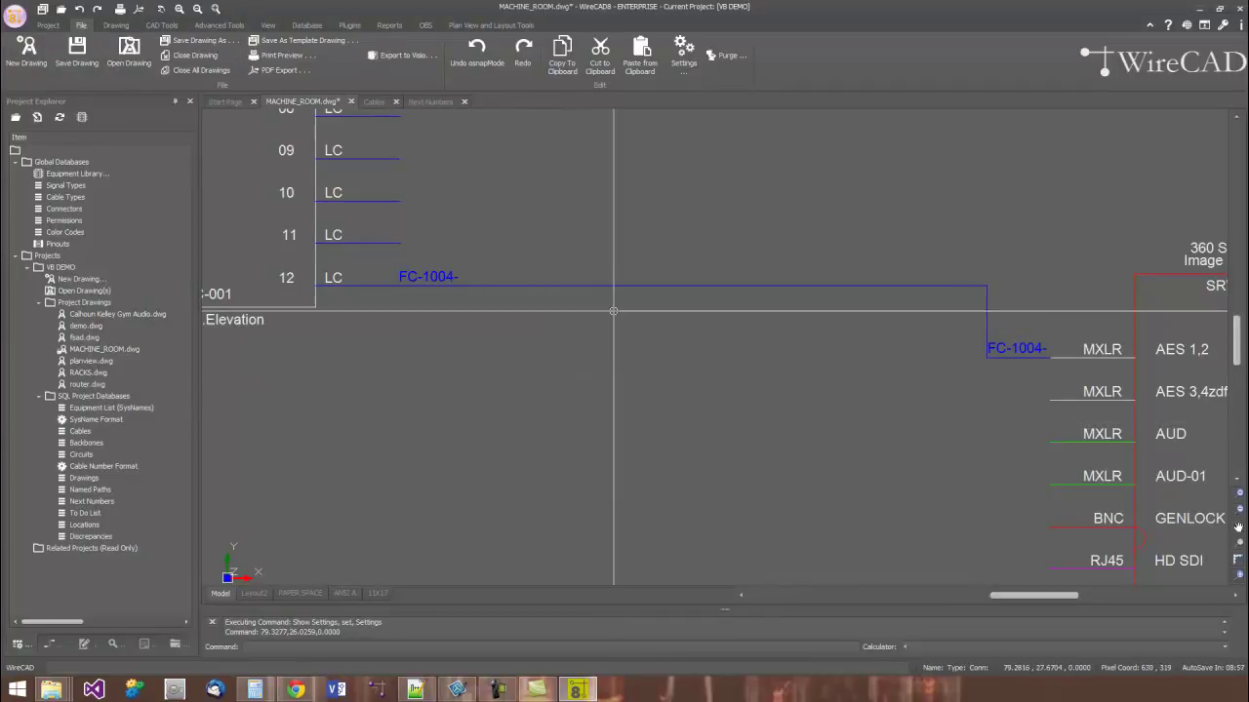
Delete the FC-1004- cable from the MACHINE_ROOM drawing together with its database record.
left_click(621, 285)
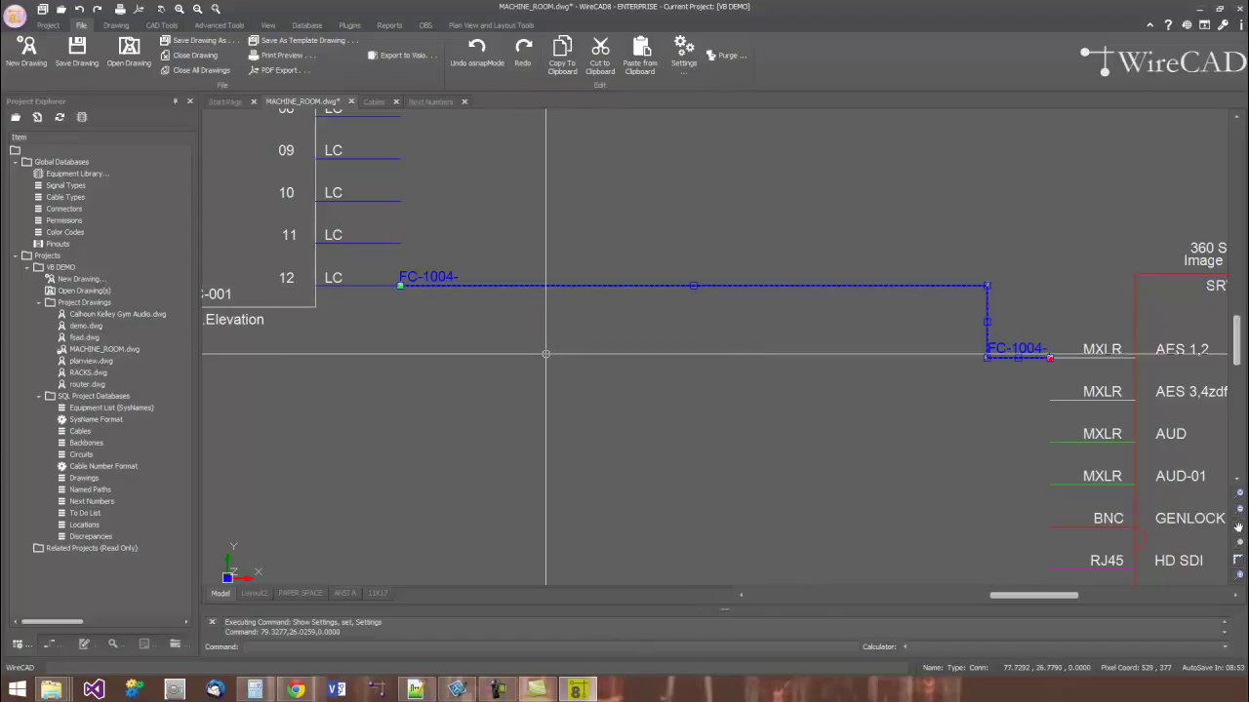
key("Delete")
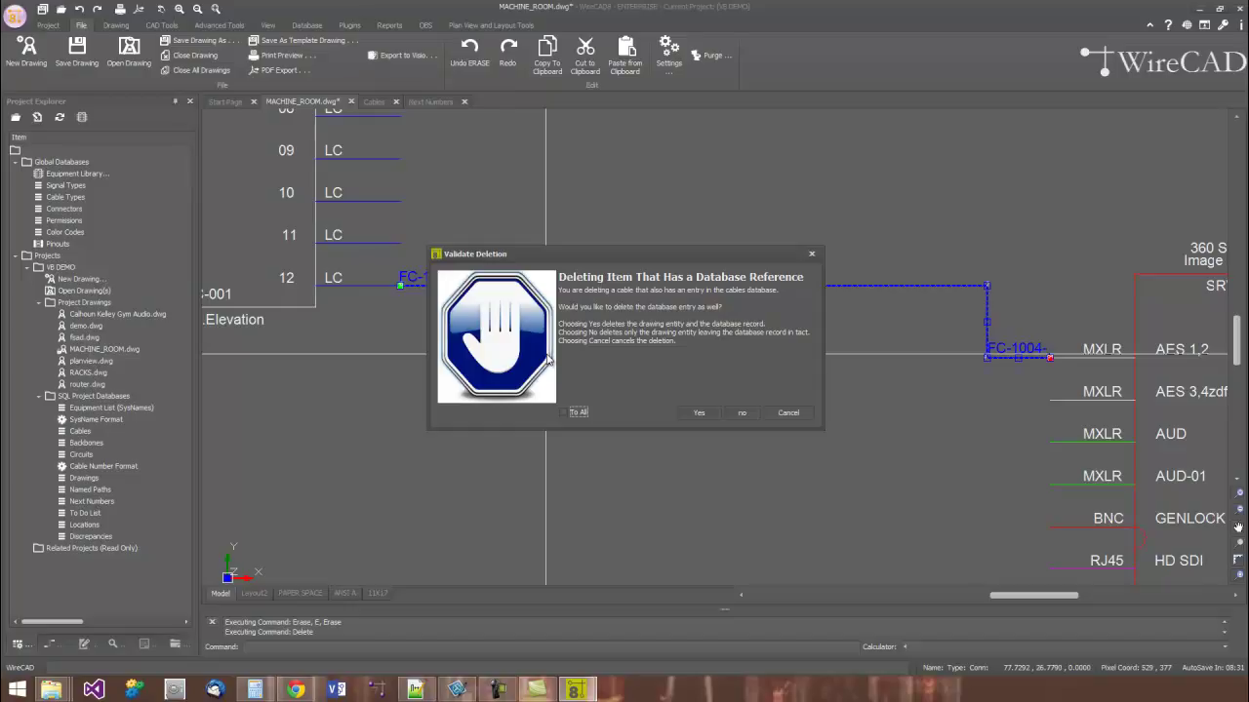
left_click(703, 414)
Refresh the Cables database and examine the Available column for the deleted cables.
left_click(415, 104)
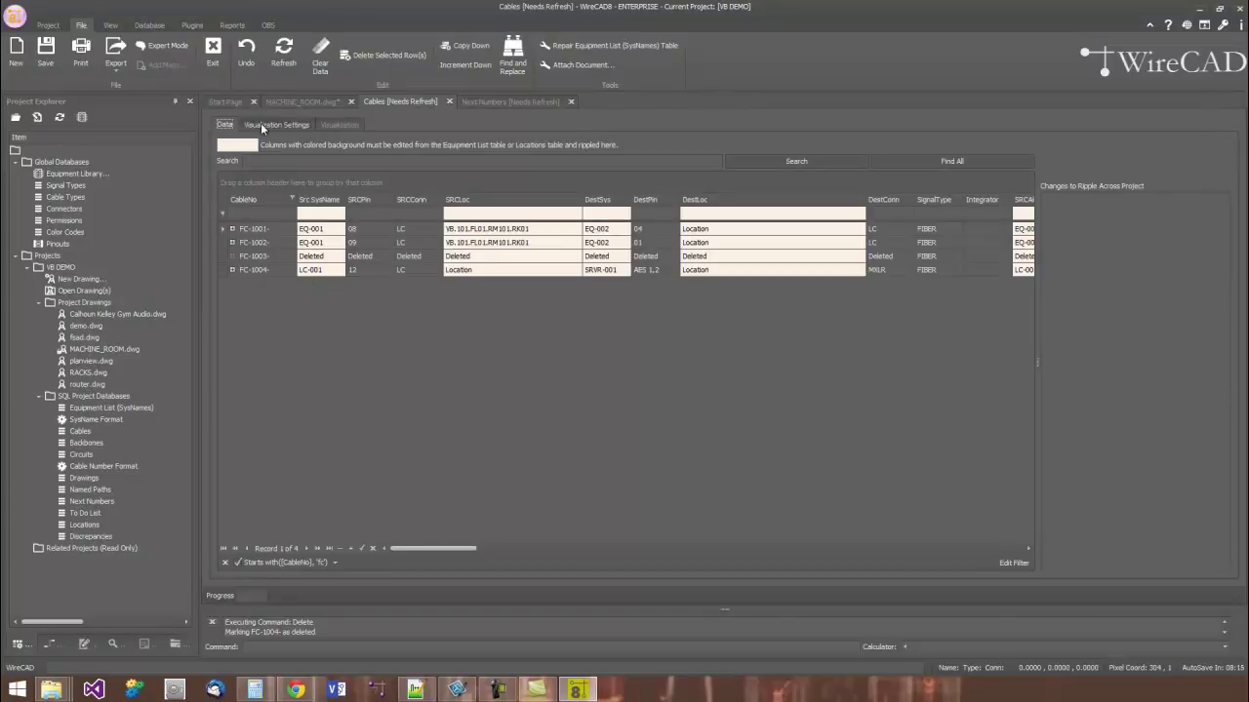
left_click(283, 50)
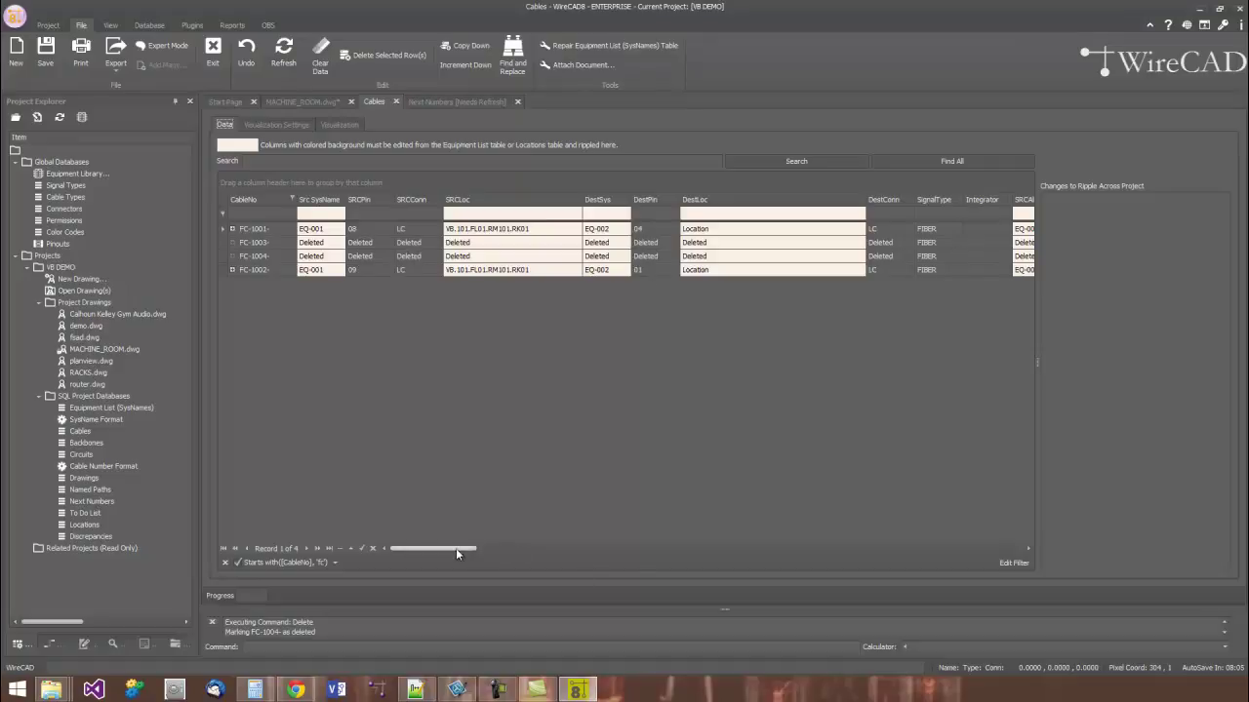
left_click_drag(458, 548, 522, 549)
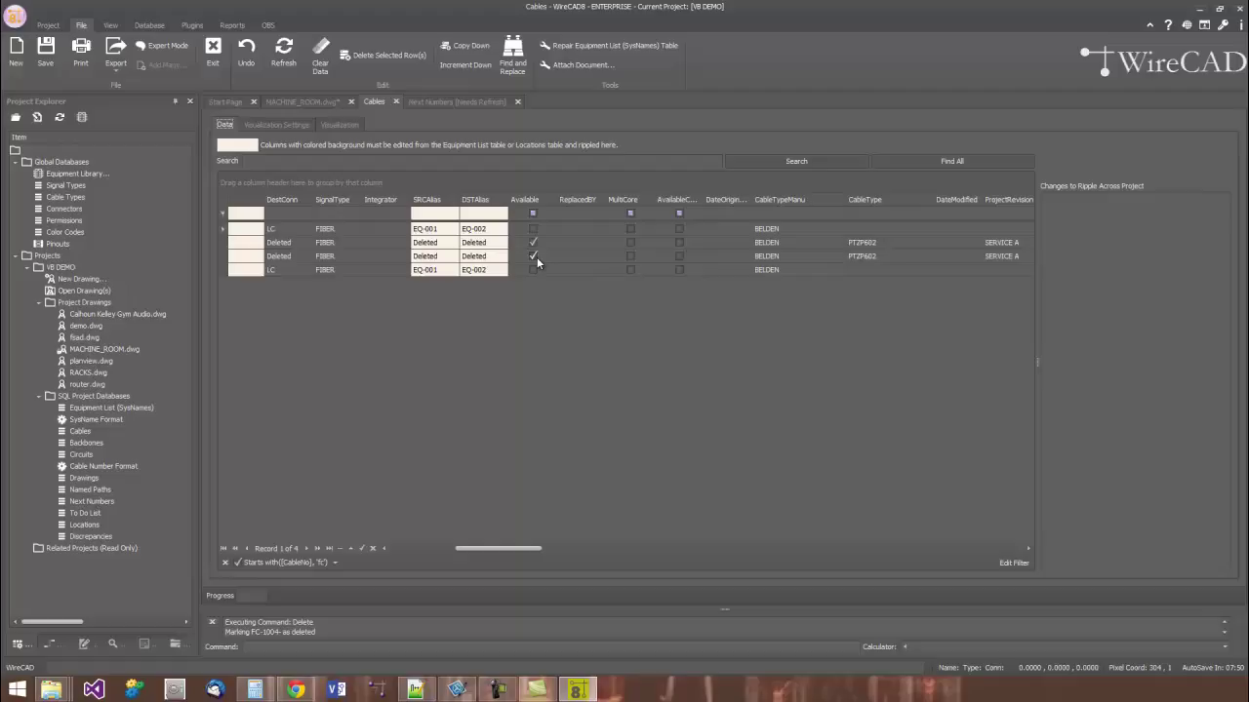
Open the advanced project settings to review the options there.
left_click(13, 17)
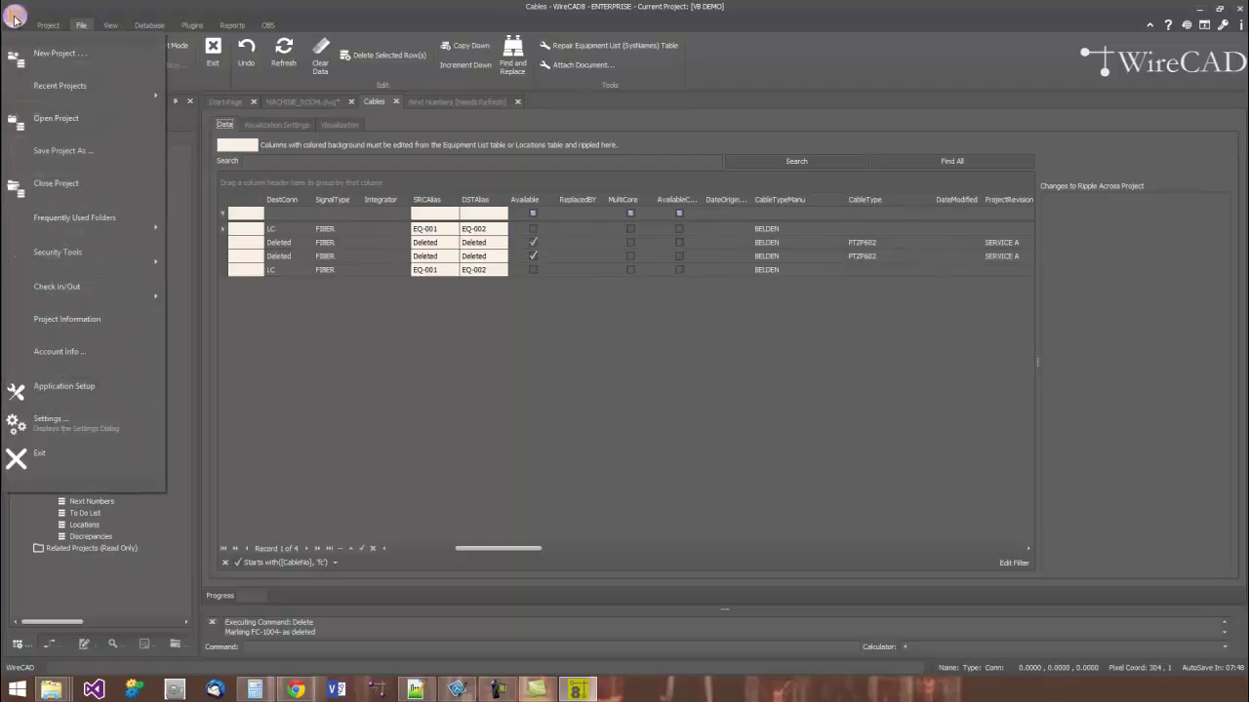
left_click(49, 419)
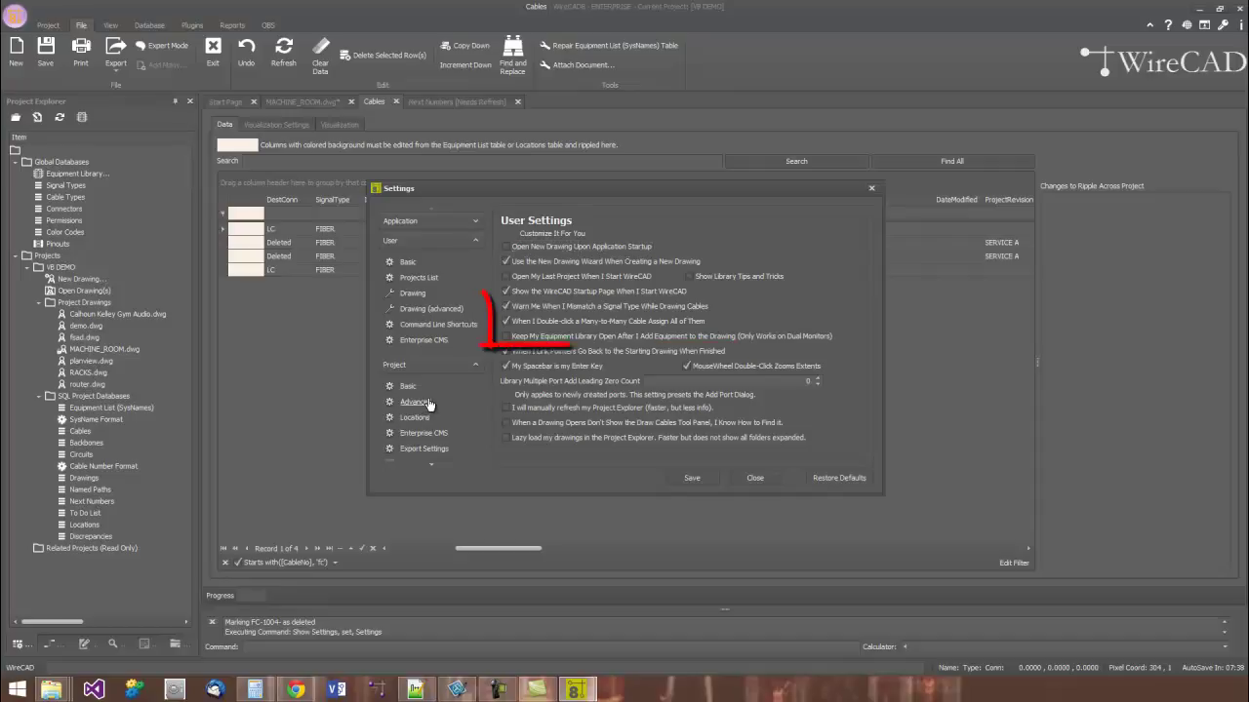
left_click(427, 408)
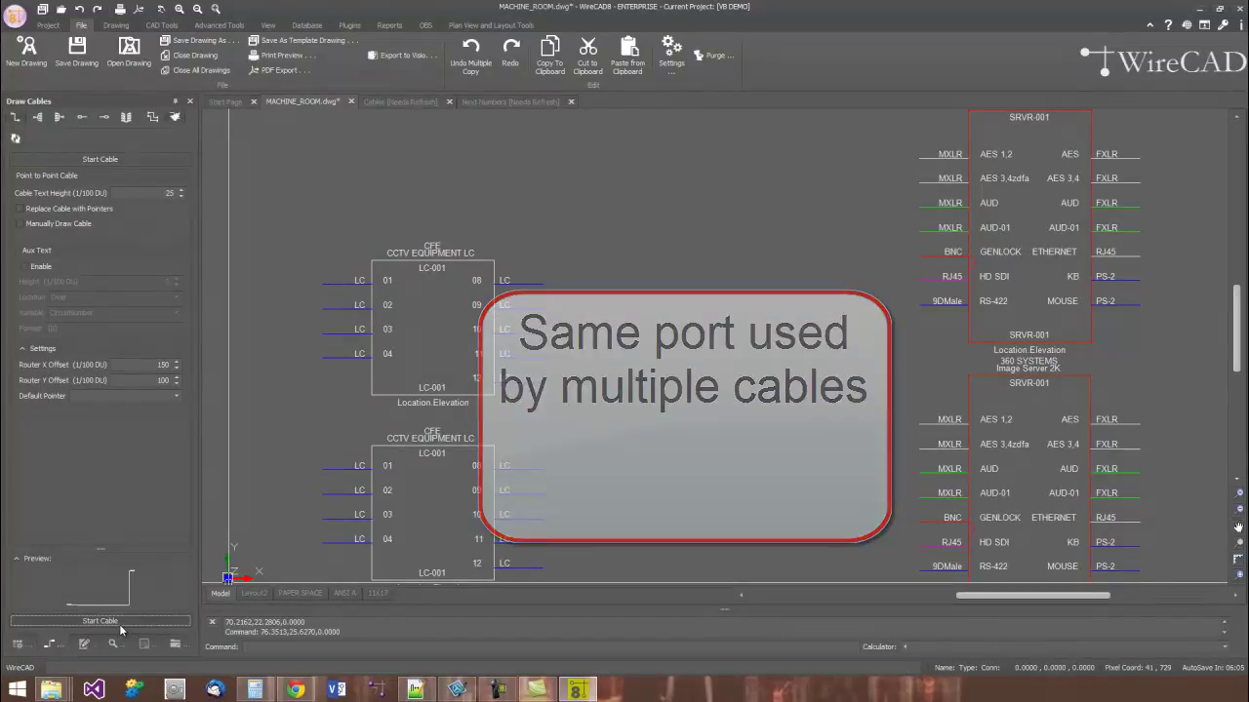
Draw a point-to-point cable from port 08 of the upper LC-001 to AES 1,2 of the upper SRVR-001.
left_click(125, 624)
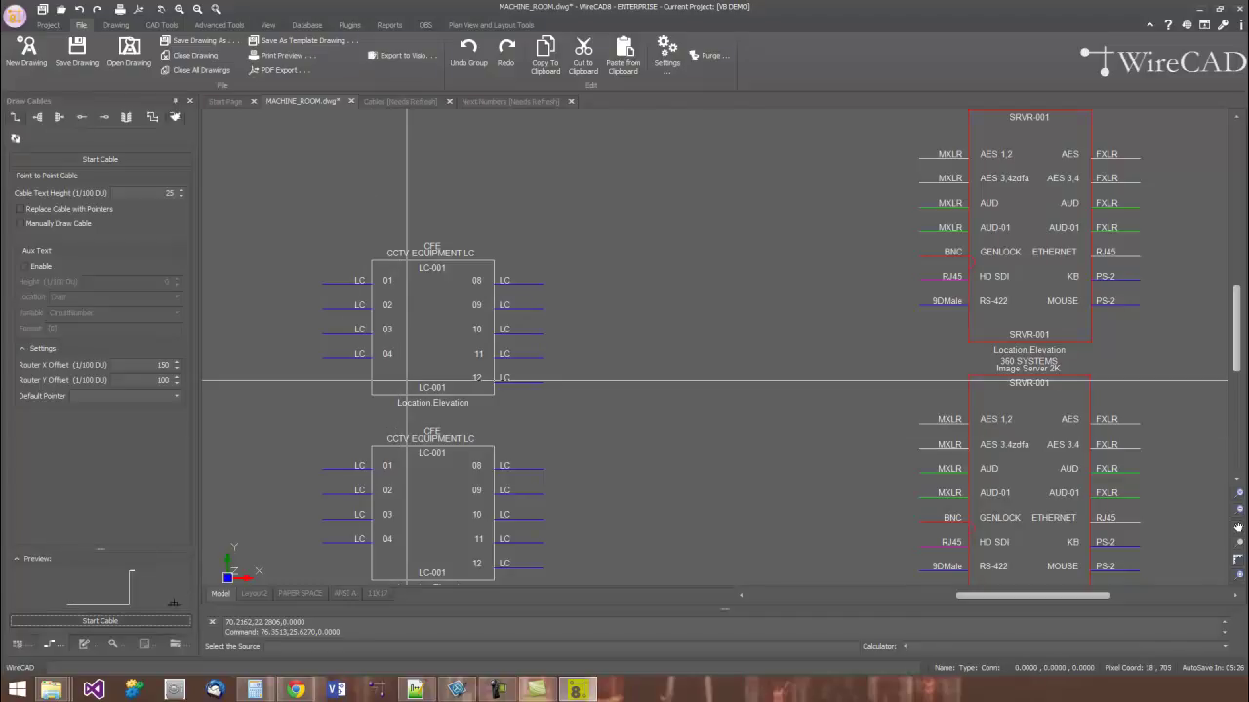
left_click(545, 283)
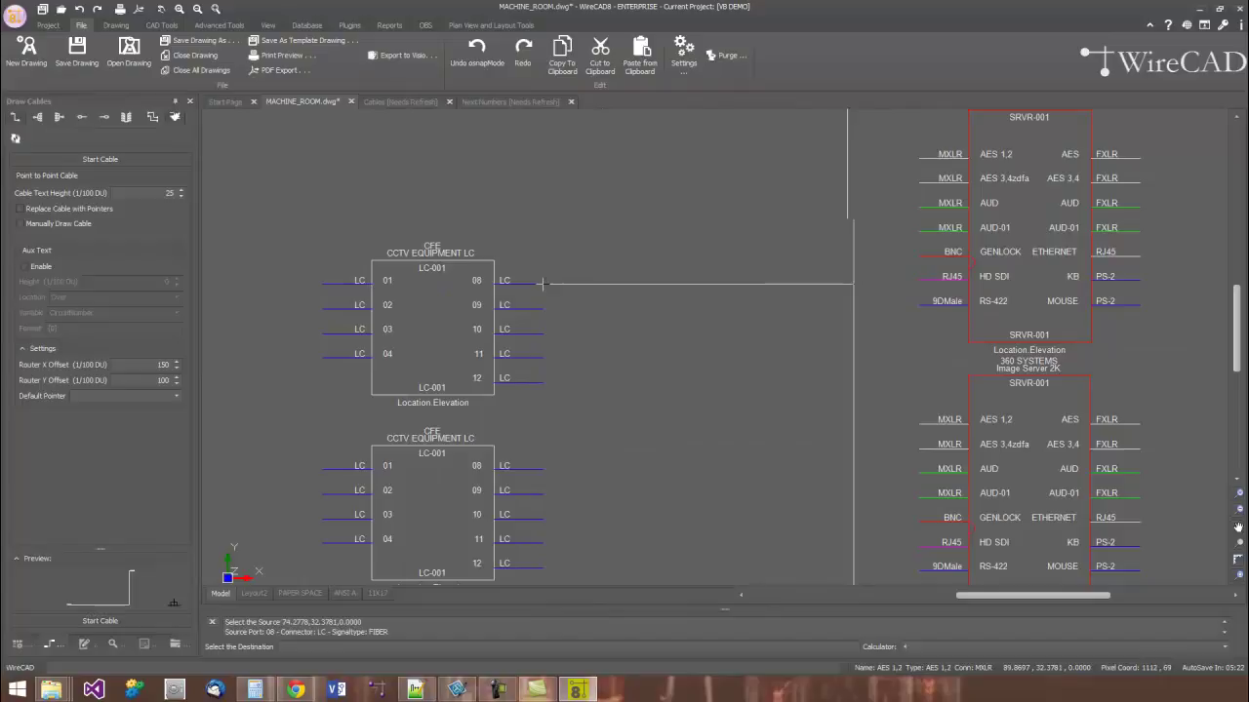
left_click(918, 156)
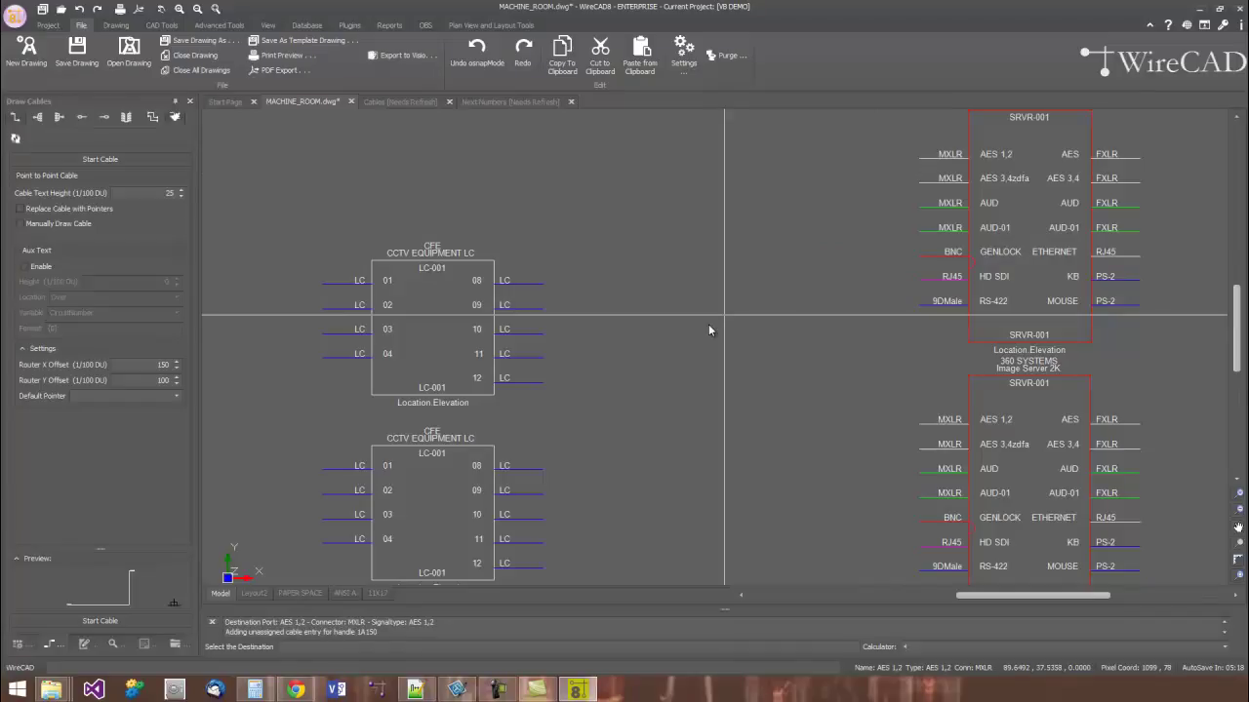
key("Return")
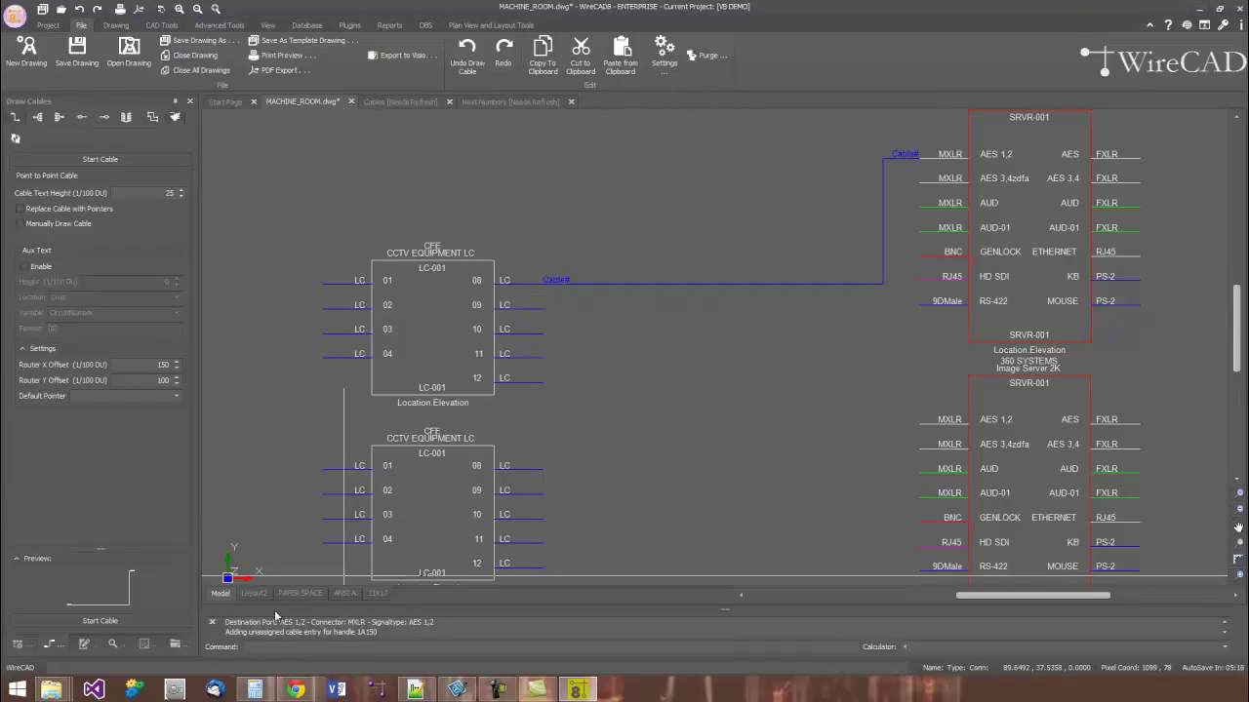
Draw a point-to-point cable from port 08 of the lower LC-001 to HD SDI of the lower SRVR-001.
left_click(157, 623)
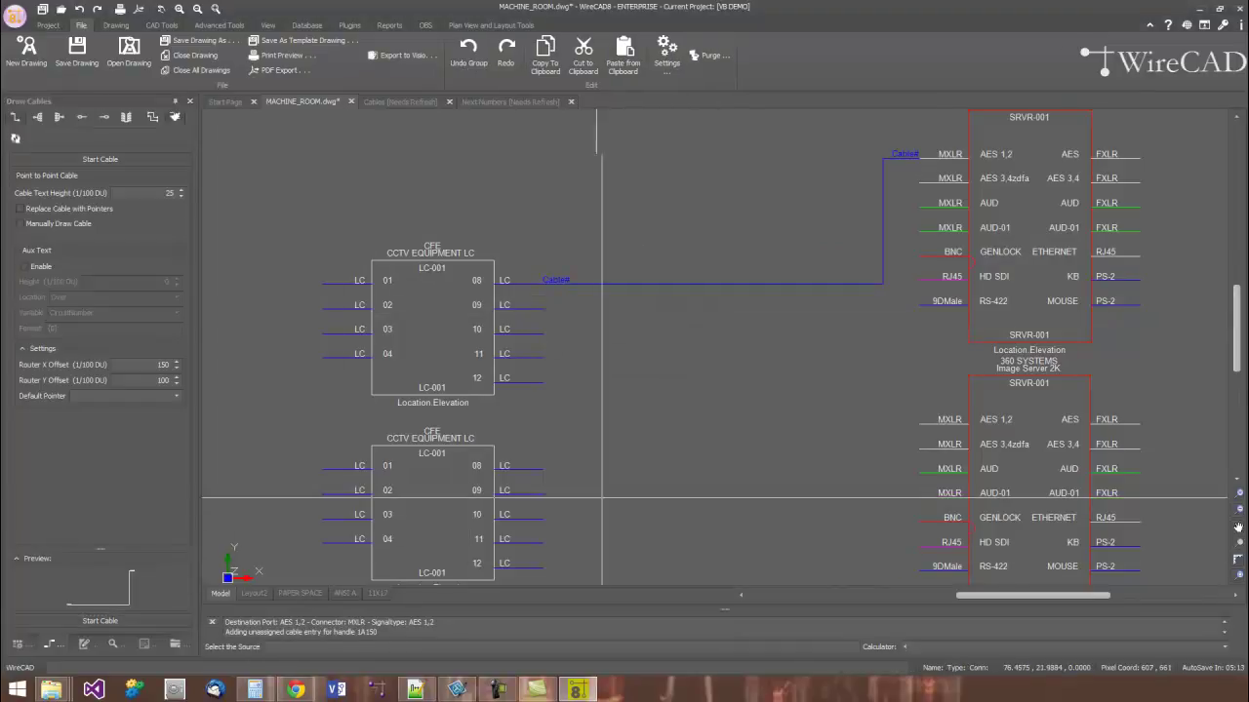
left_click(532, 465)
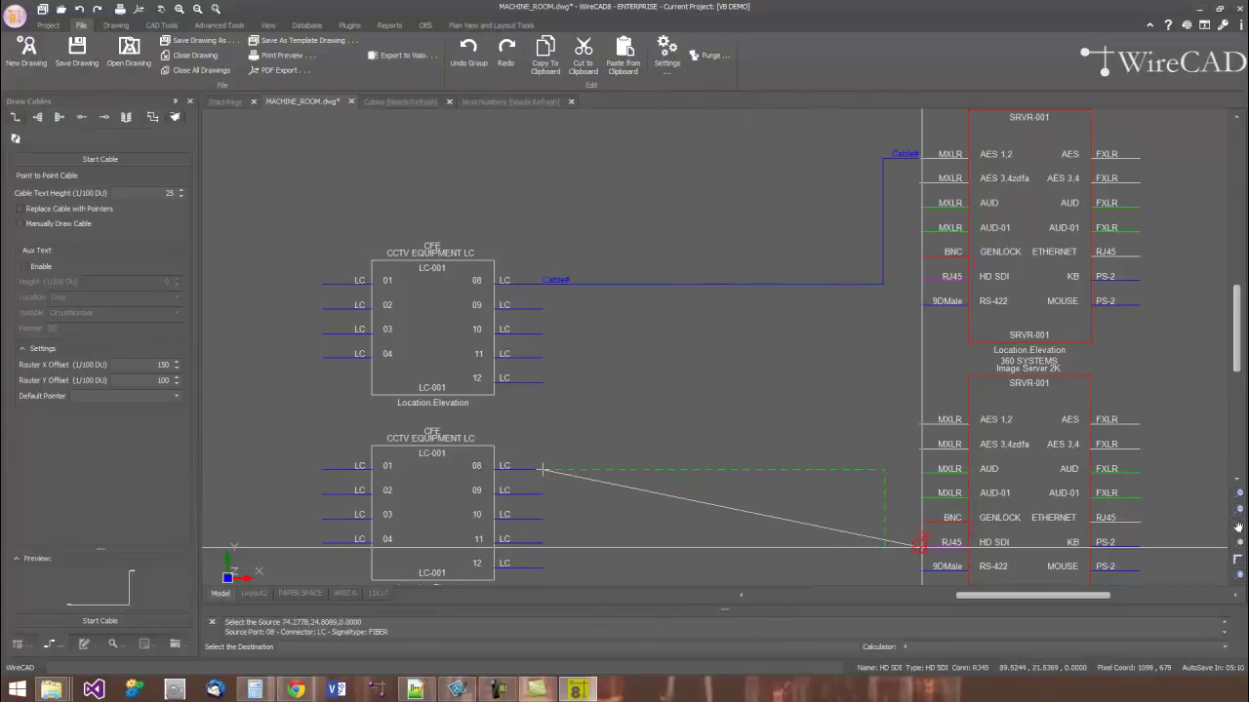
left_click(918, 543)
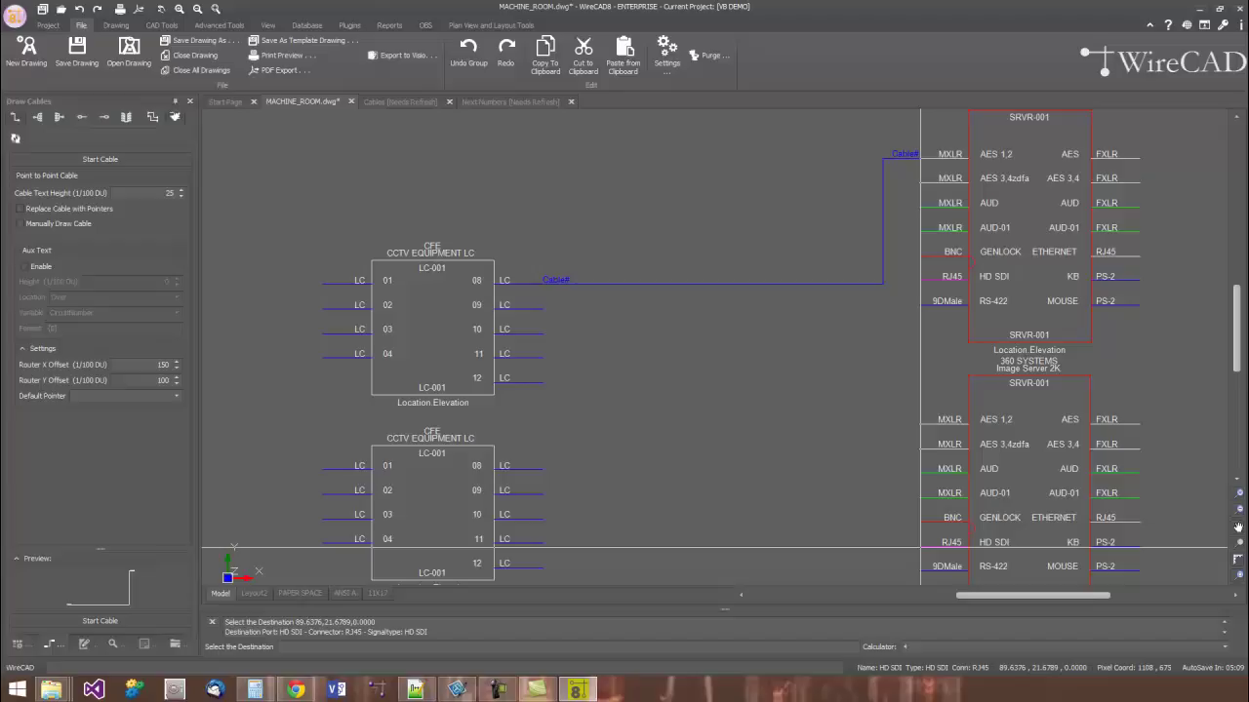
left_click(920, 542)
left_click(683, 365)
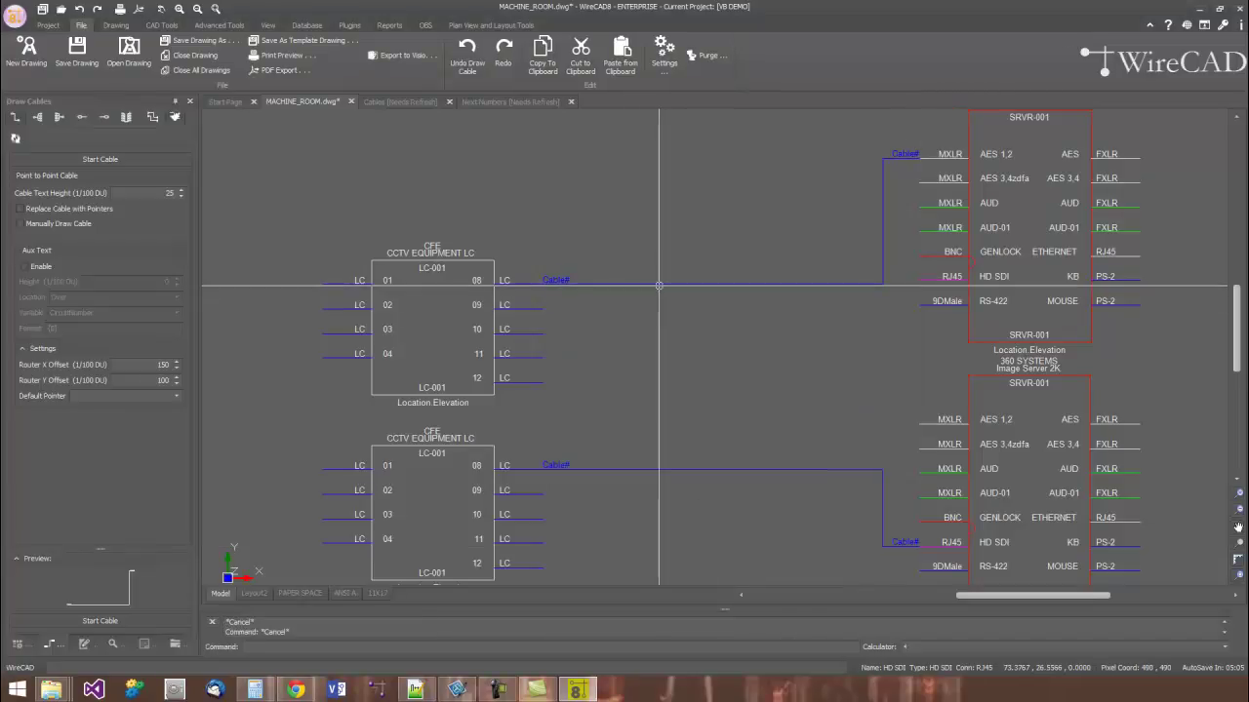
Assign cable number FC-1005- to the cable from port 08 of the upper LC-001 to AES 1,2 of the upper SRVR-001.
left_click(658, 285)
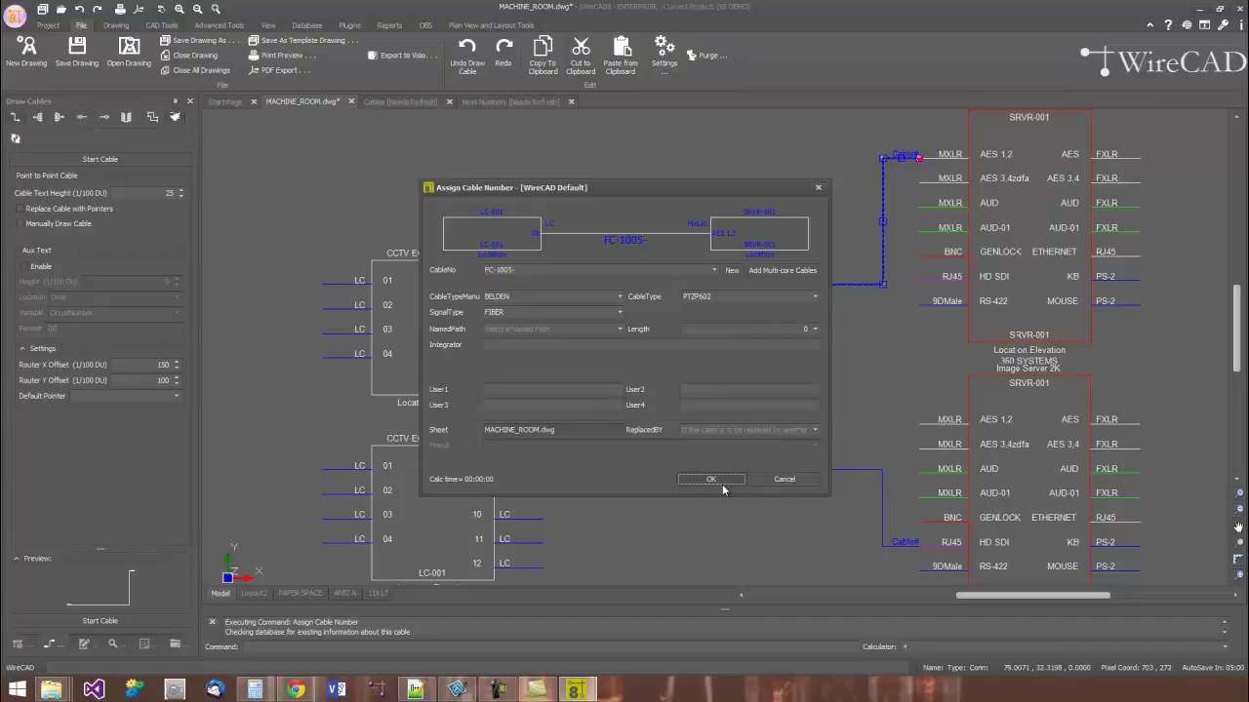
left_click(722, 483)
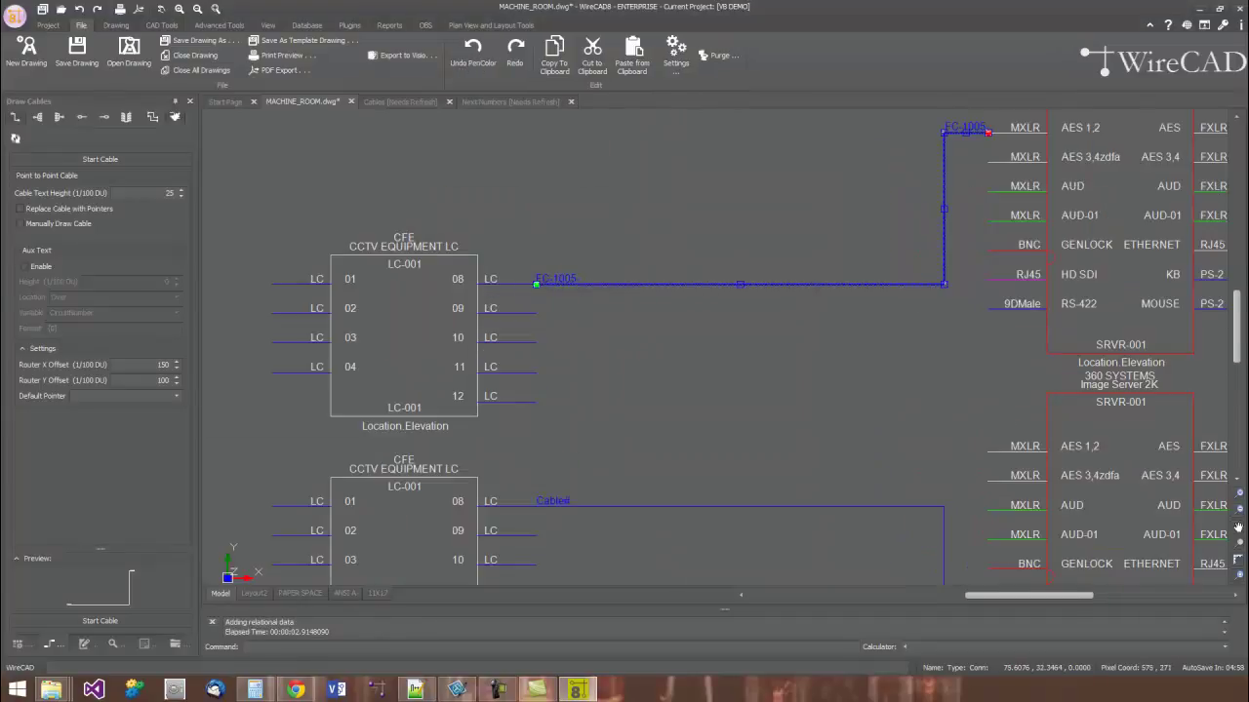
scroll(572, 279, "up", 2)
scroll(572, 279, "down", 4)
scroll(624, 276, "up", 2)
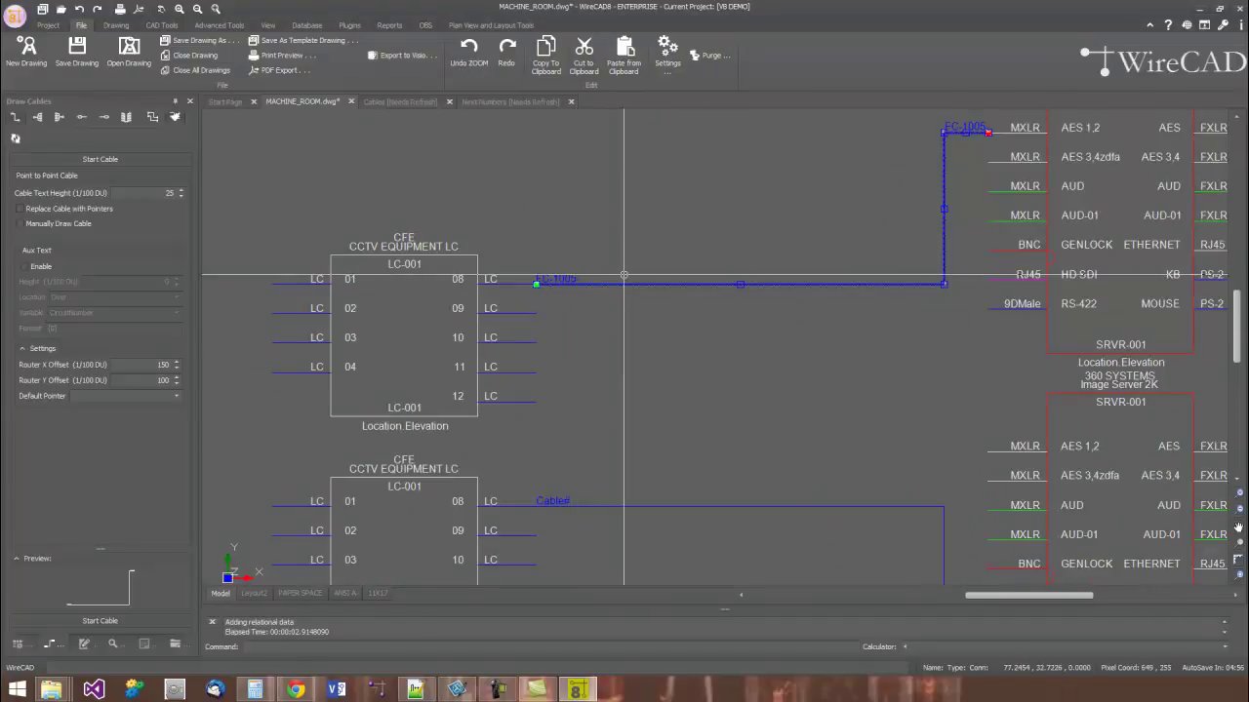
key("Escape")
Try to assign a number to the cable between the lower LC-001 and lower SRVR-001, and review the existing cables on its ports.
scroll(557, 432, "down", 1)
scroll(506, 344, "up", 1)
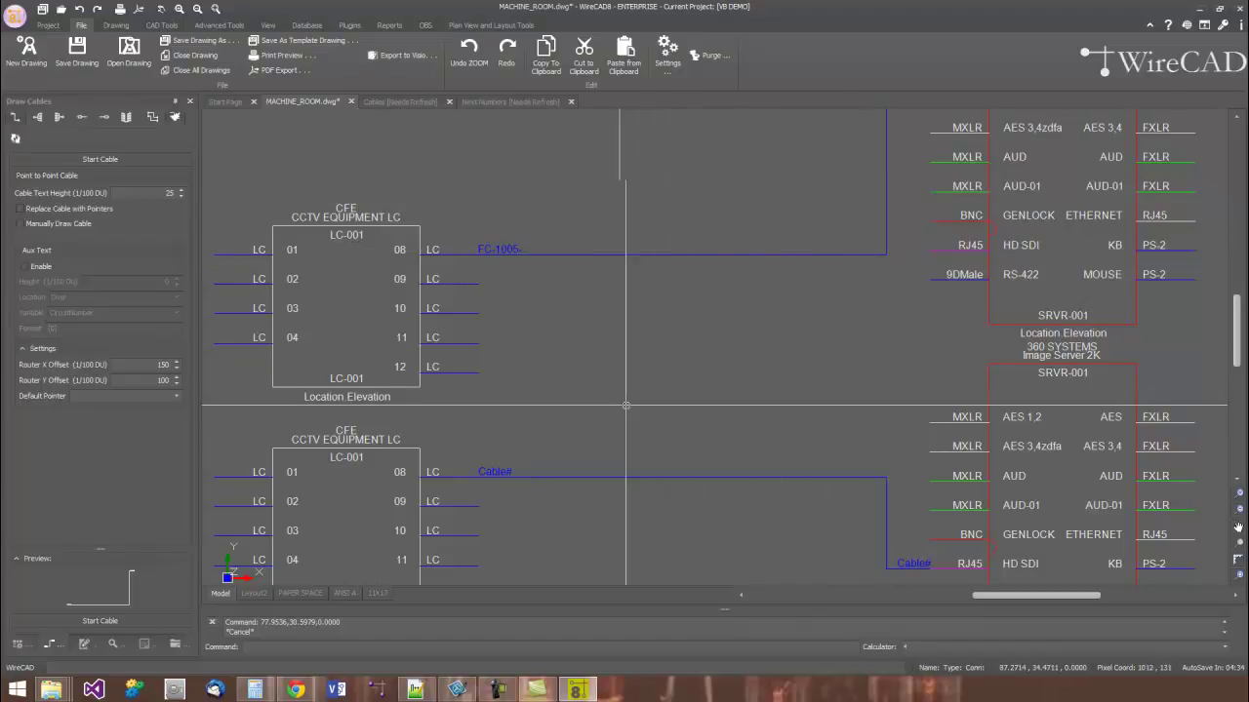
left_click(609, 477)
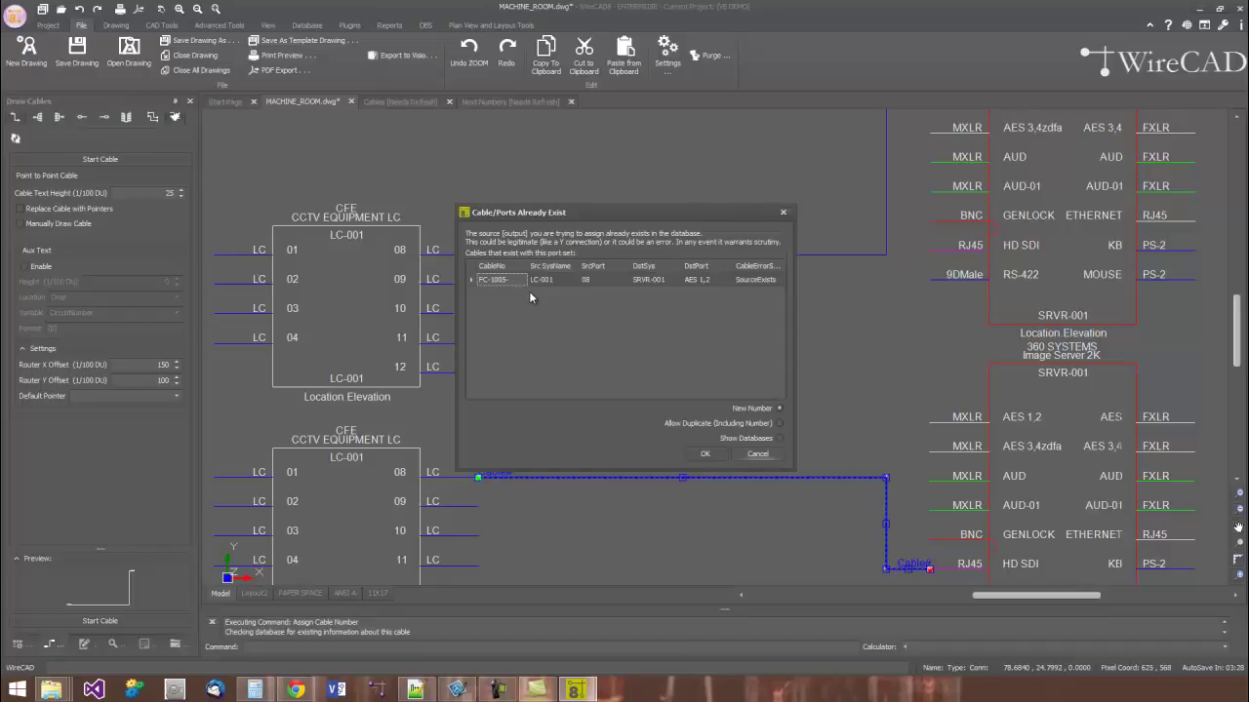
left_click(759, 454)
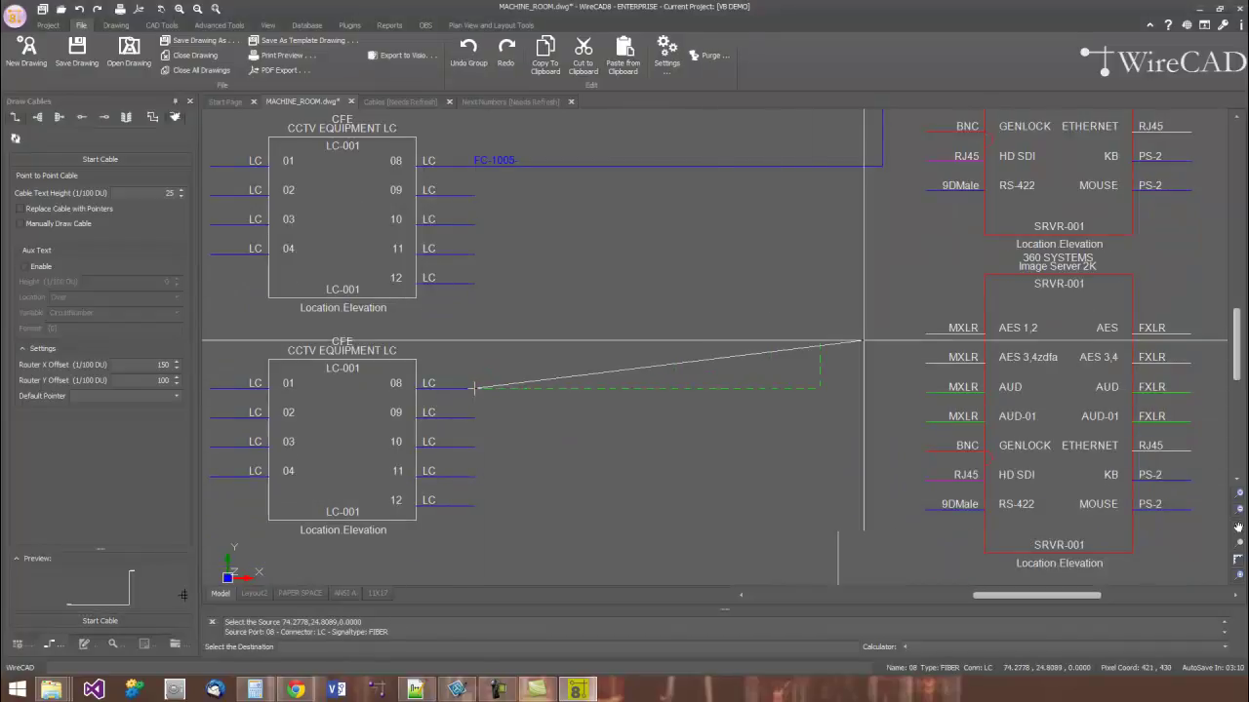
Draw point-to-point cables from ports 08 and 09 of the lower LC-001 to AES 1,2 and AES 3,4zdfa of the lower SRVR-001.
left_click(925, 335)
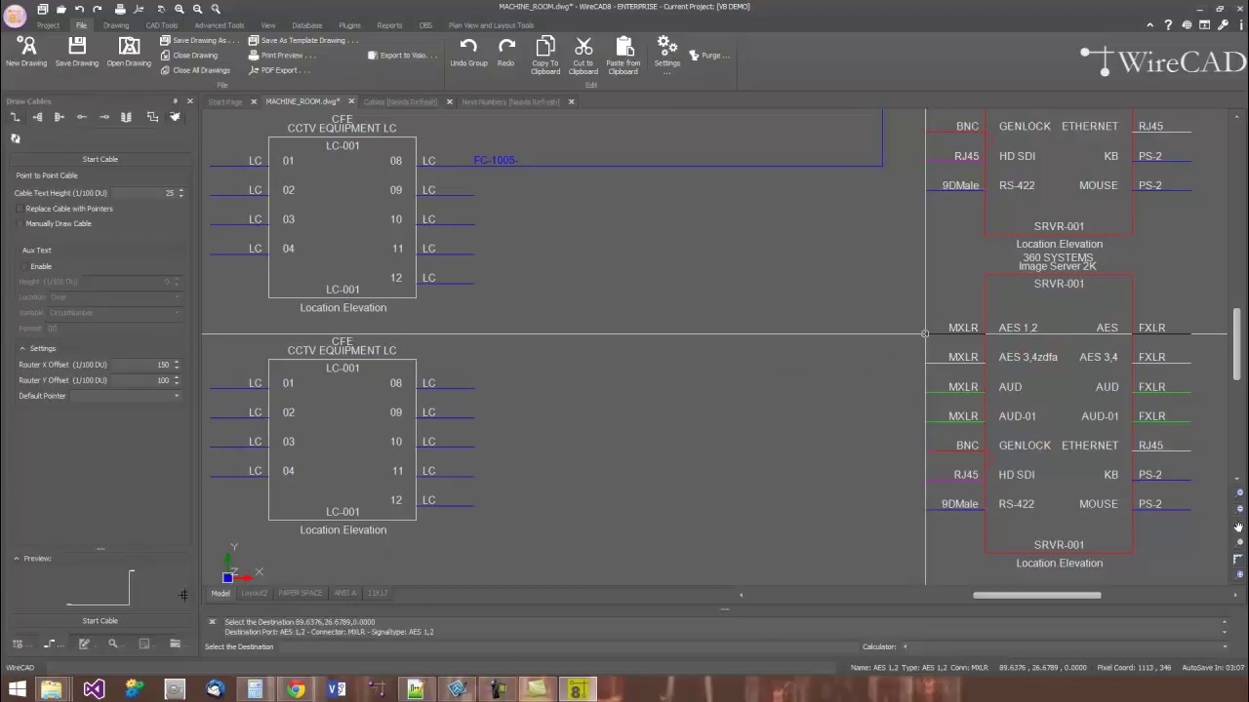
left_click(624, 362)
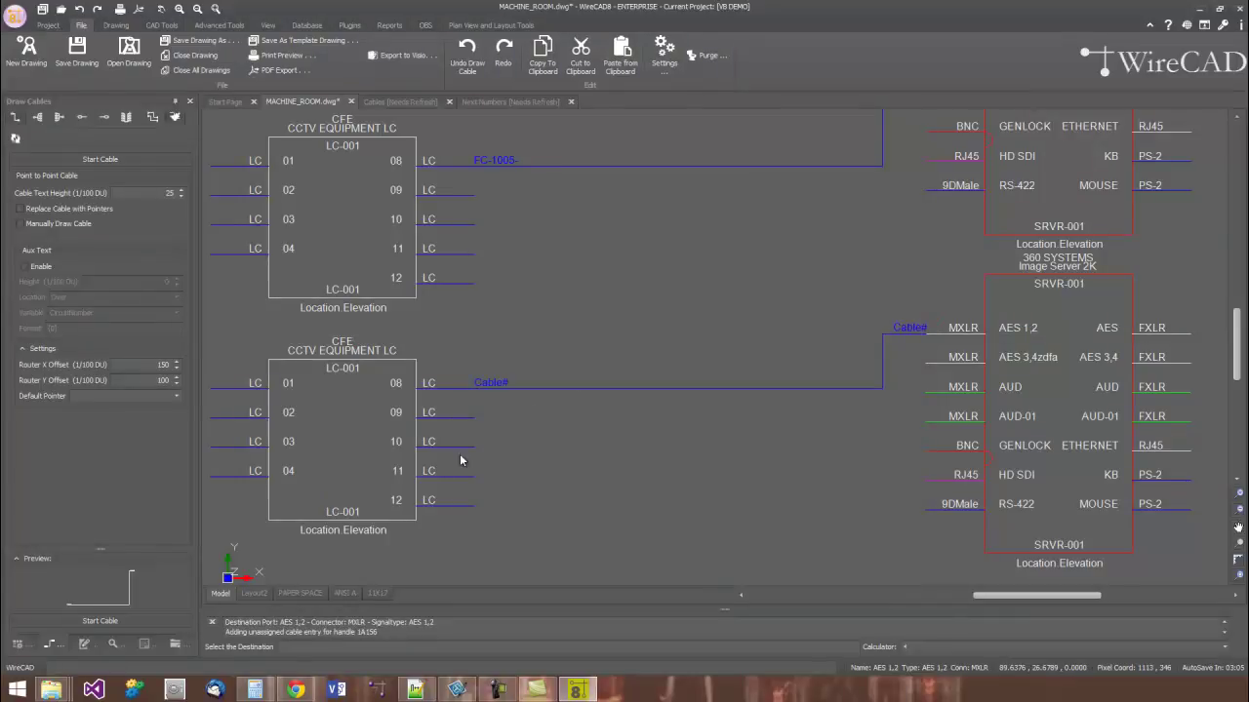
left_click(149, 624)
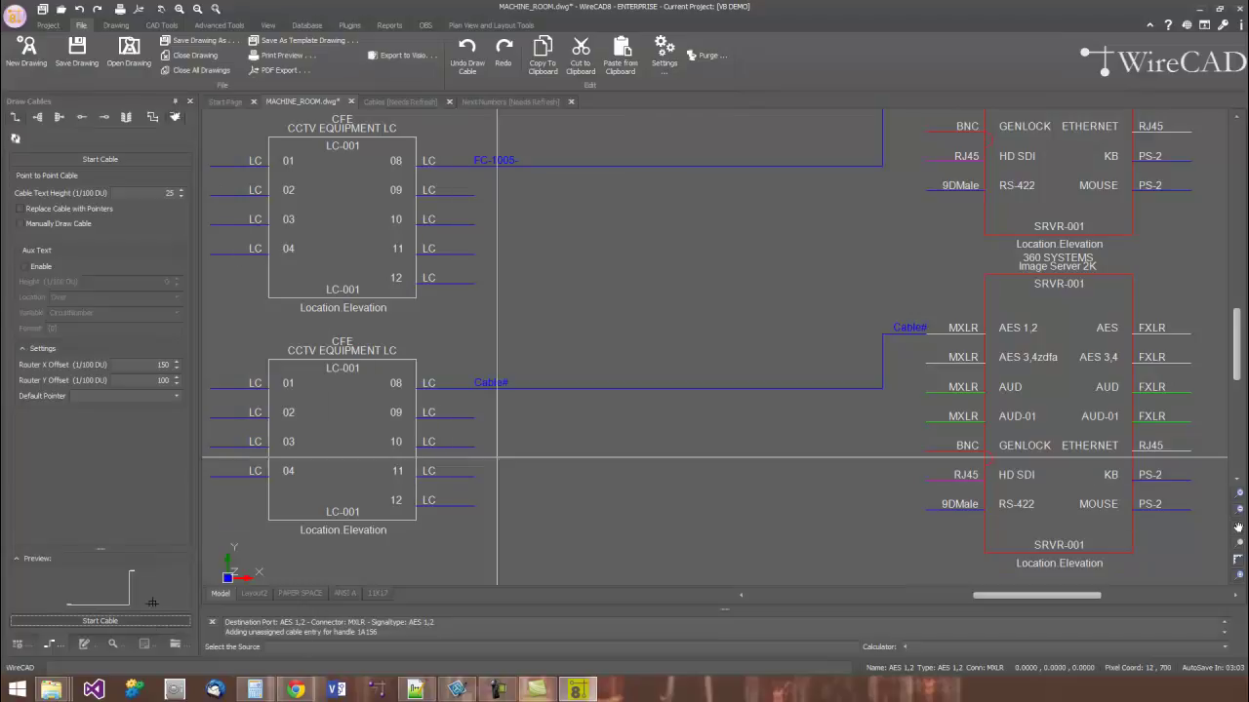
left_click(473, 418)
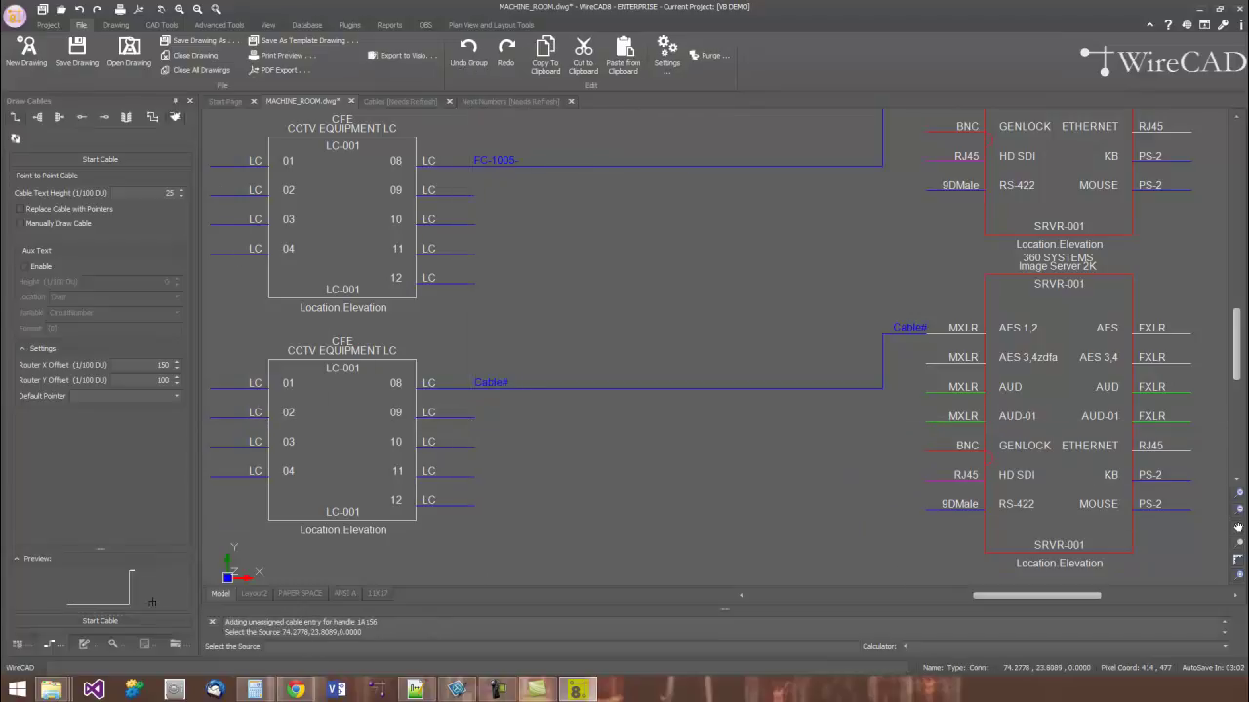
left_click(923, 363)
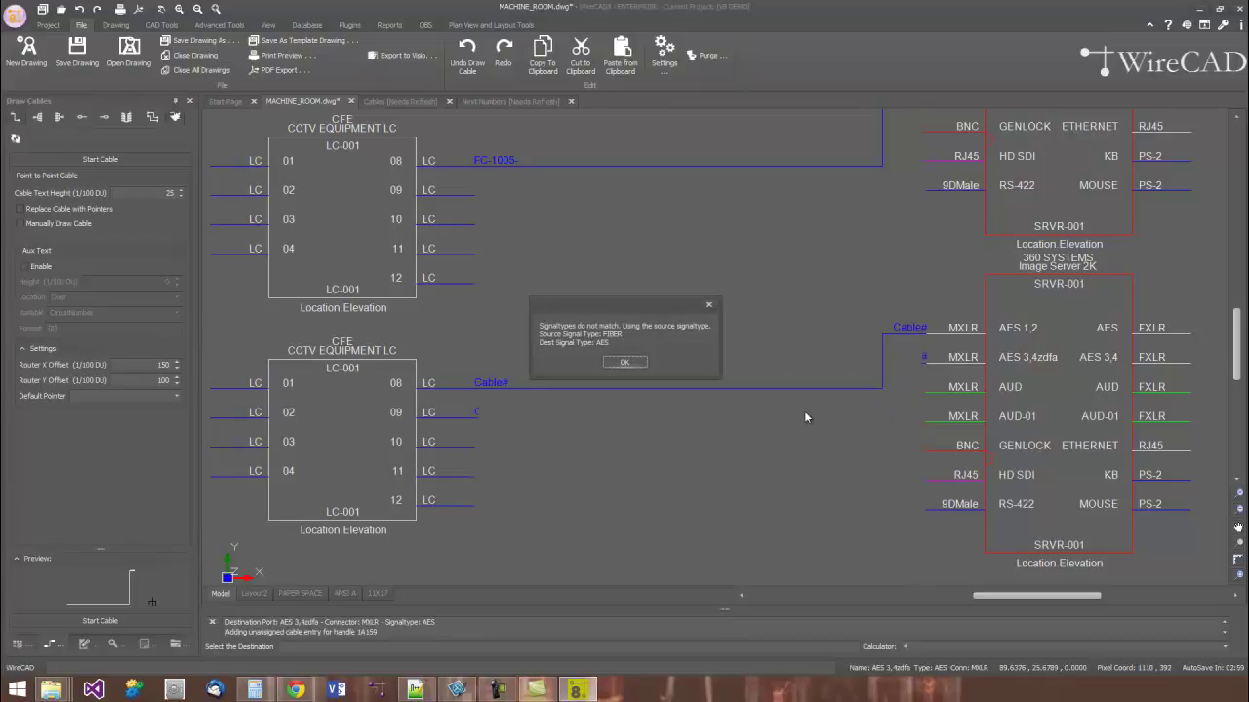
left_click(644, 359)
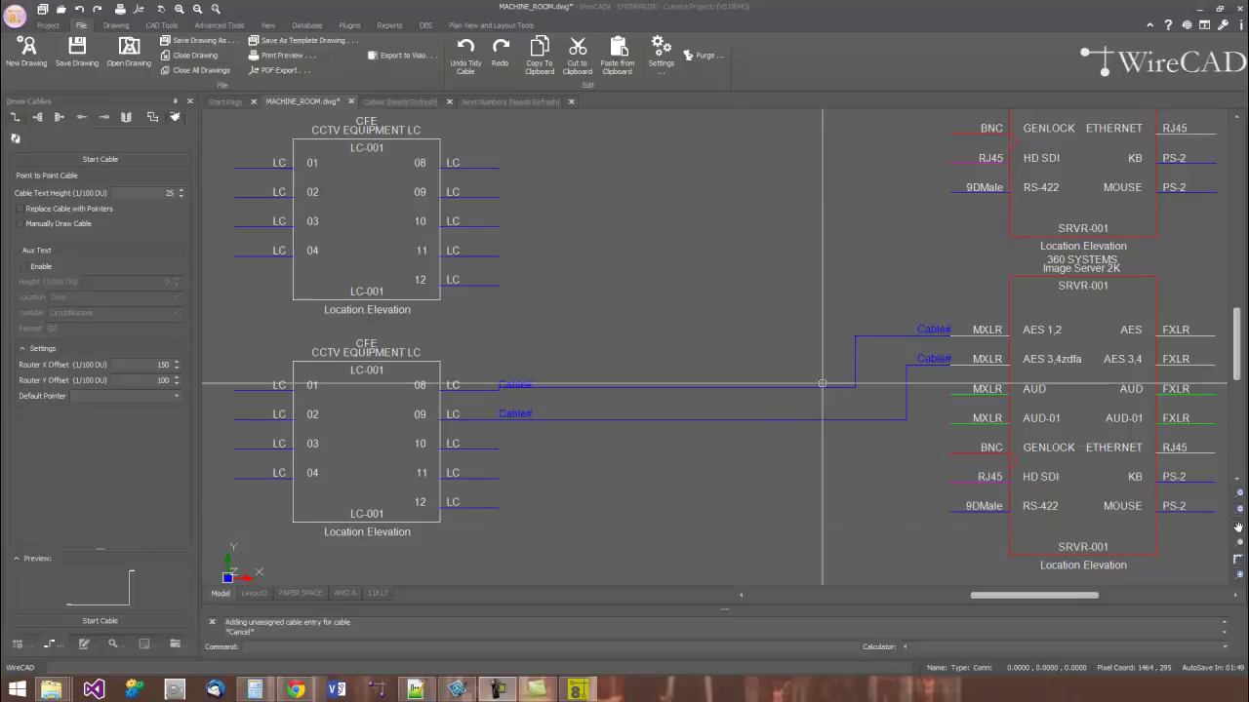
Turn off verbose cable assignment and assign numbers to both cables from ports 08 and 09 of the lower LC-001.
left_click(707, 341)
left_click(642, 468)
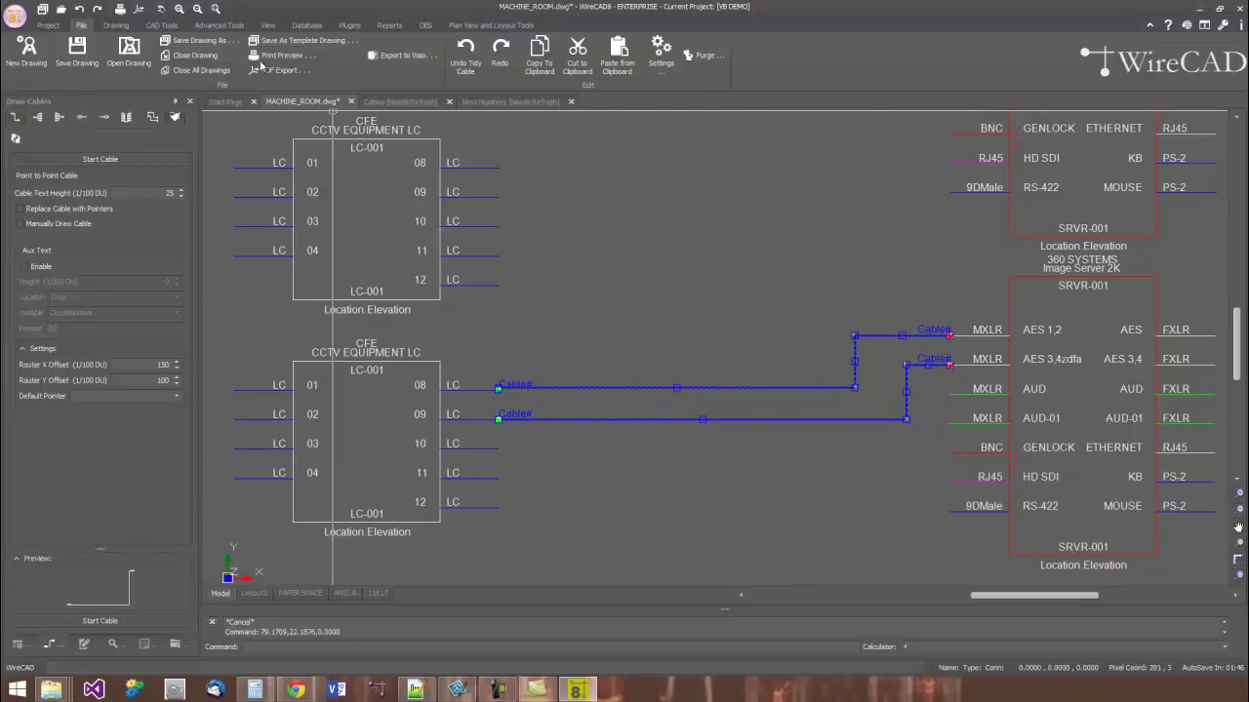
left_click(218, 25)
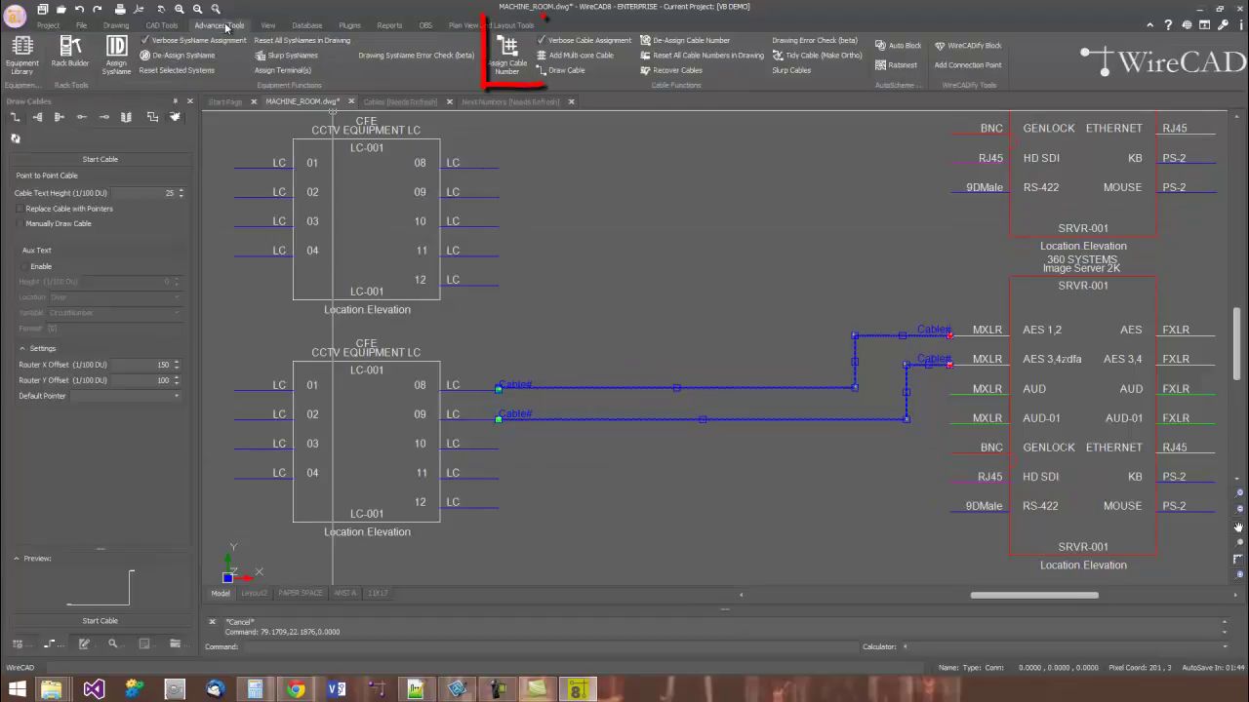
left_click(582, 45)
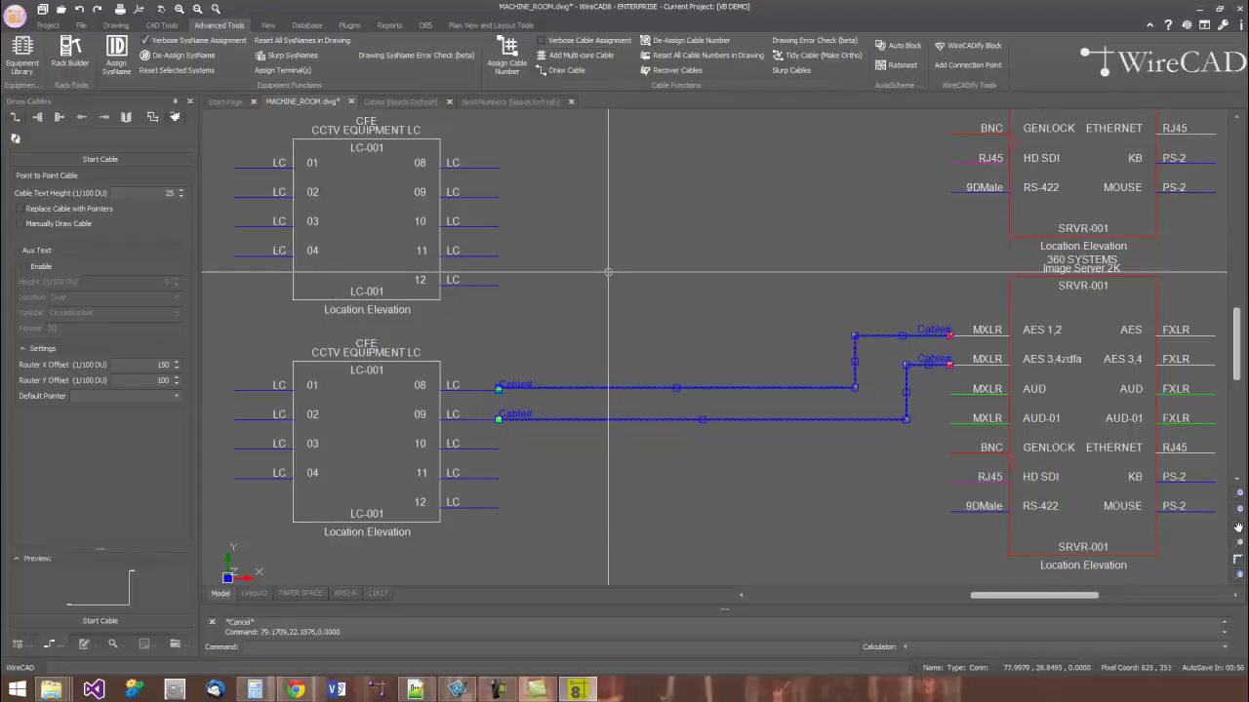
left_click(511, 50)
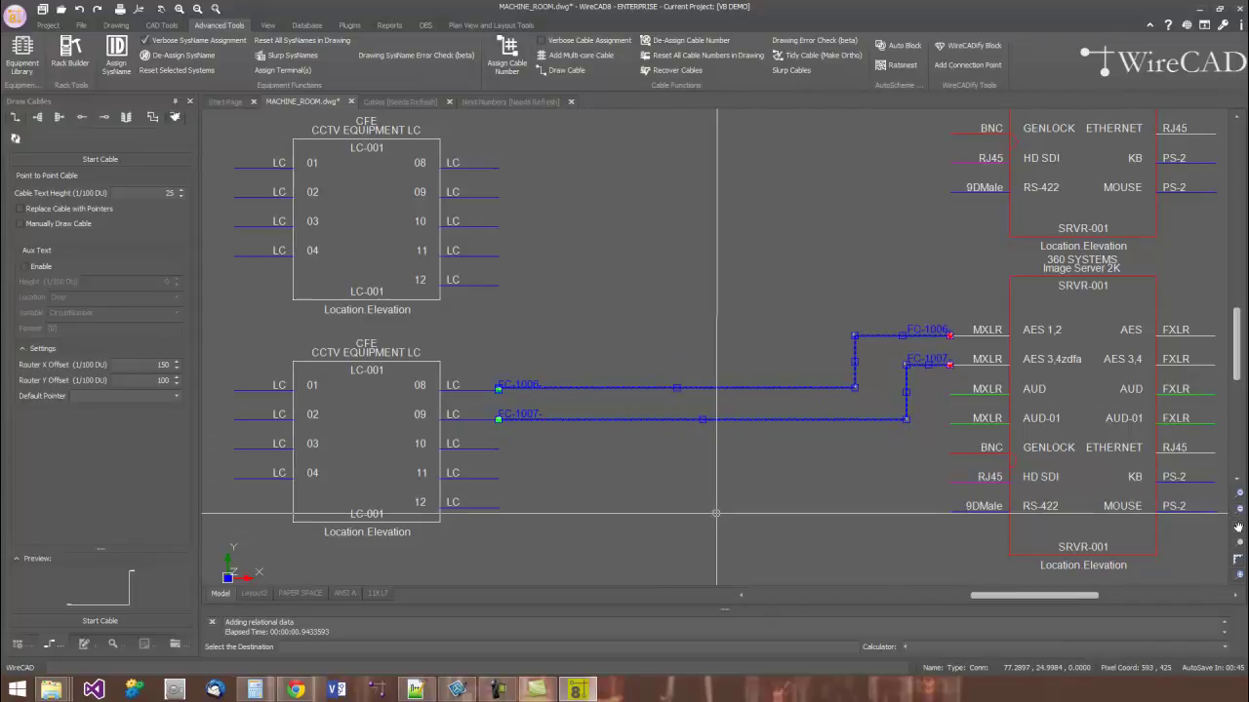
key("Escape")
Select the cables FC-1006- and FC-1007- between the lower LC-001 and the lower SRVR-001 to review them.
middle_click_drag(632, 393, 612, 346)
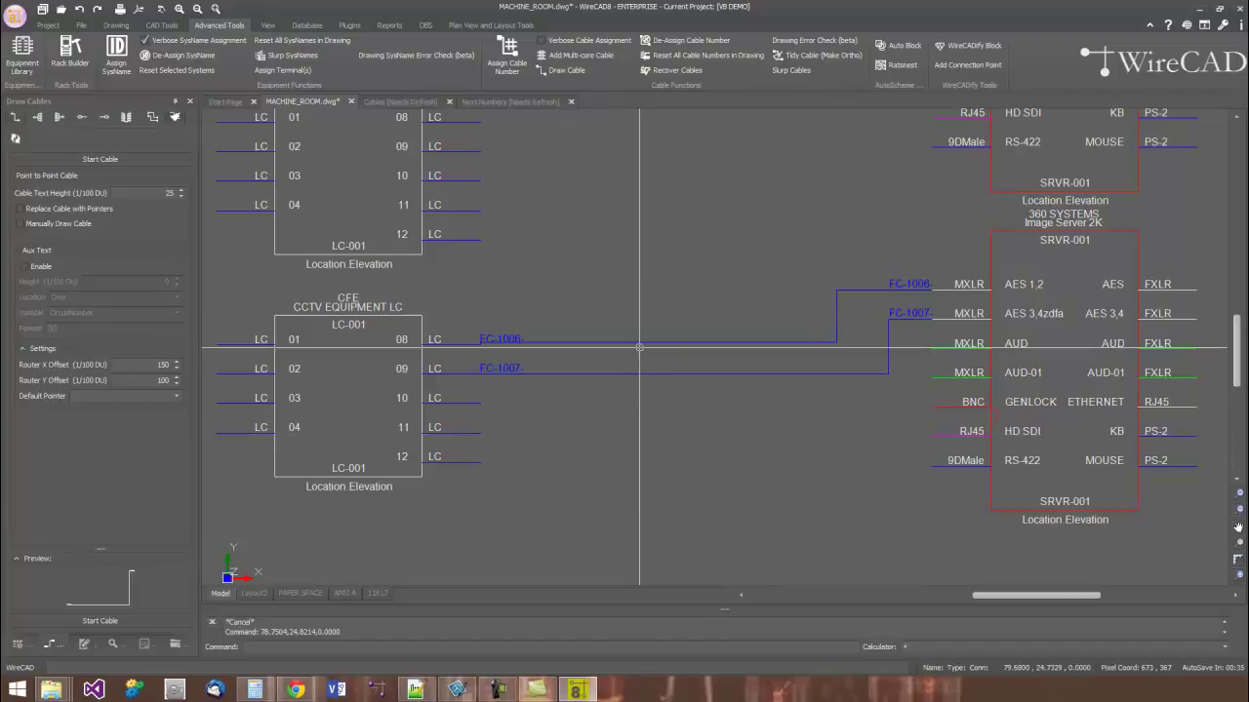
left_click(677, 341)
left_click(677, 372)
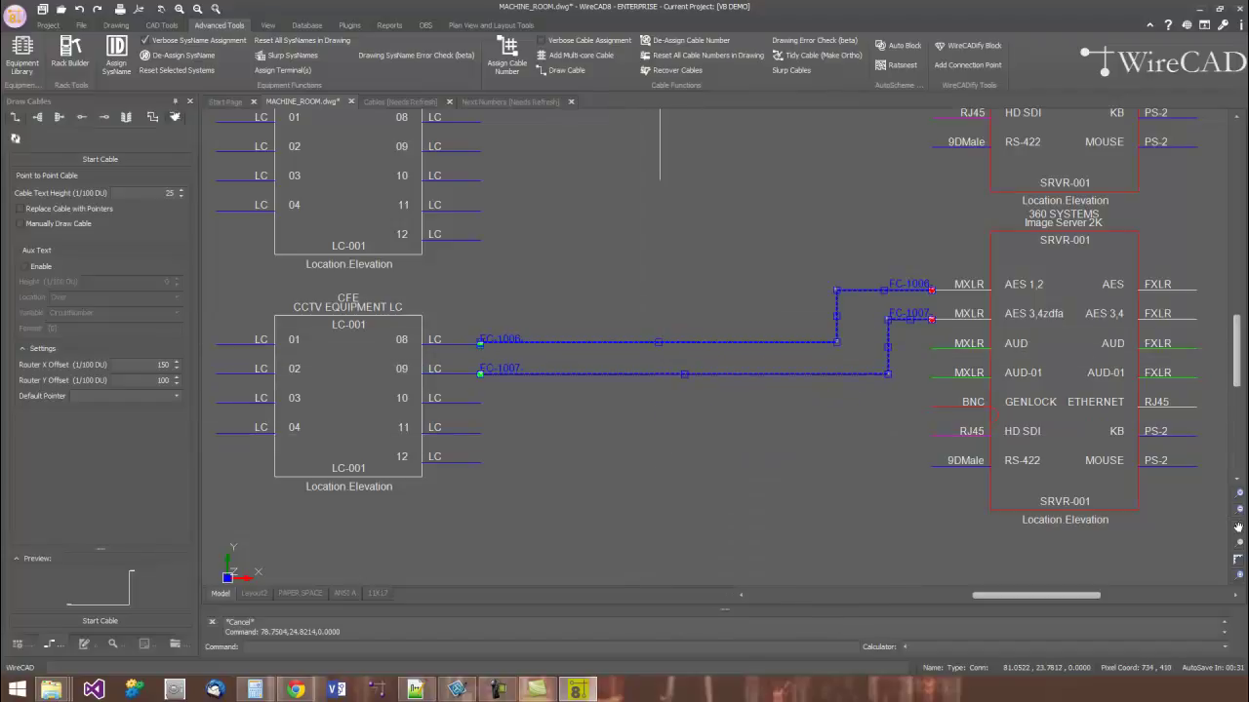
scroll(1196, 374, "down", 2)
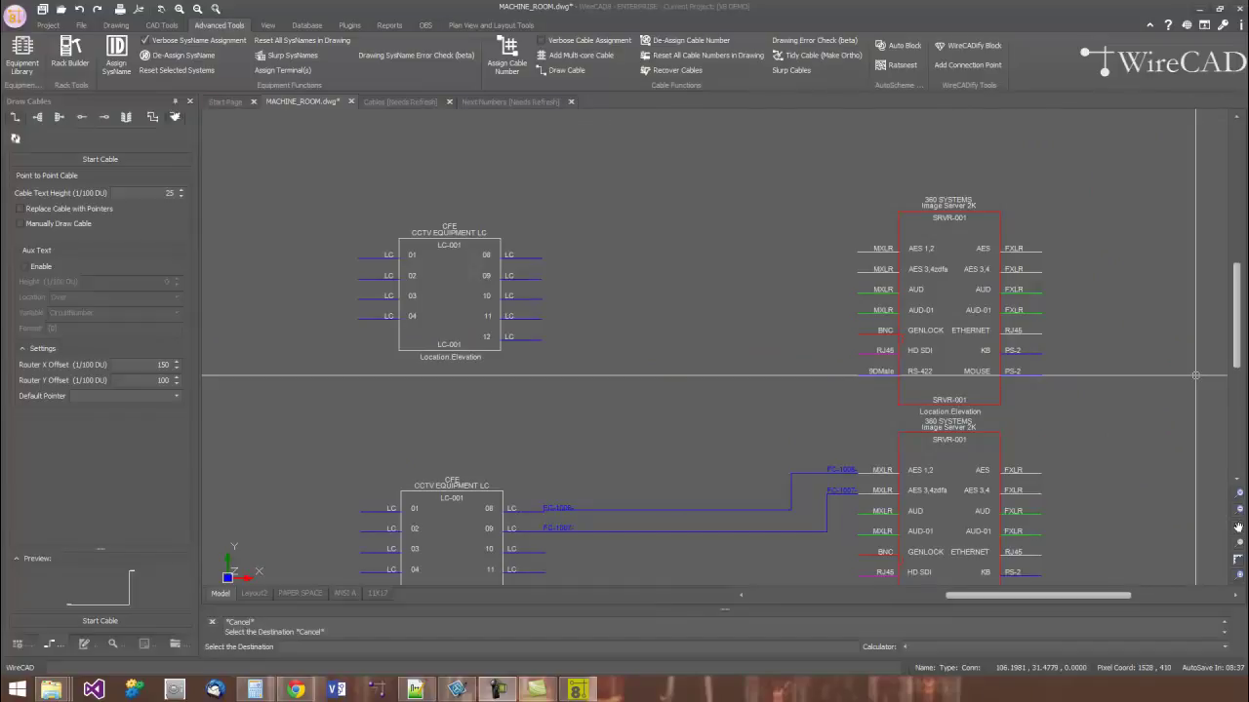